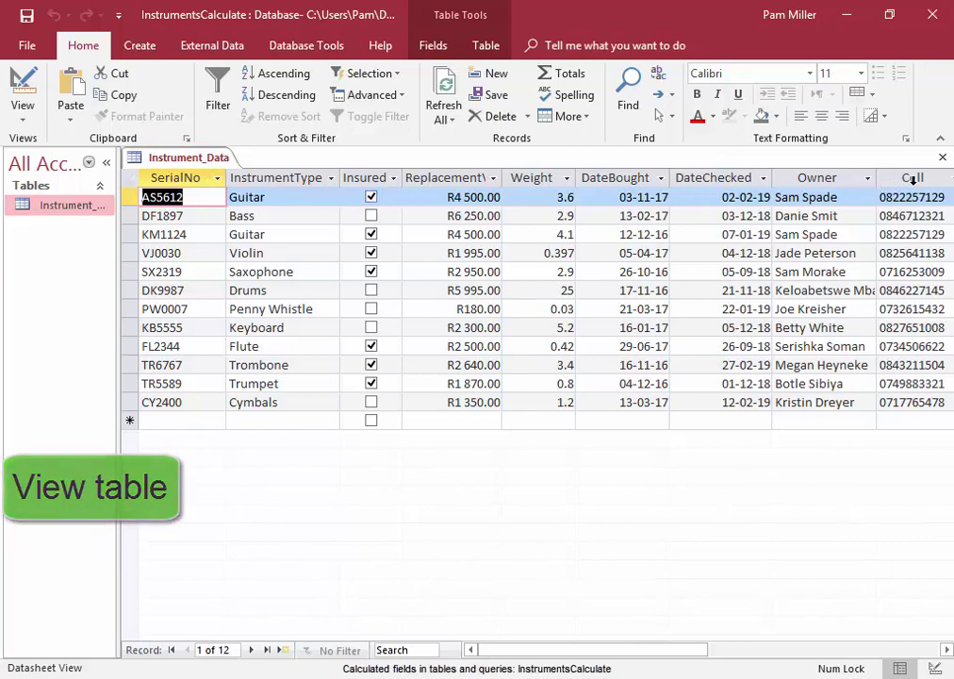
Close the Instrument_Data table and create a new design-view query based on it
{"action": "left_click", "coordinate": [941, 159]}
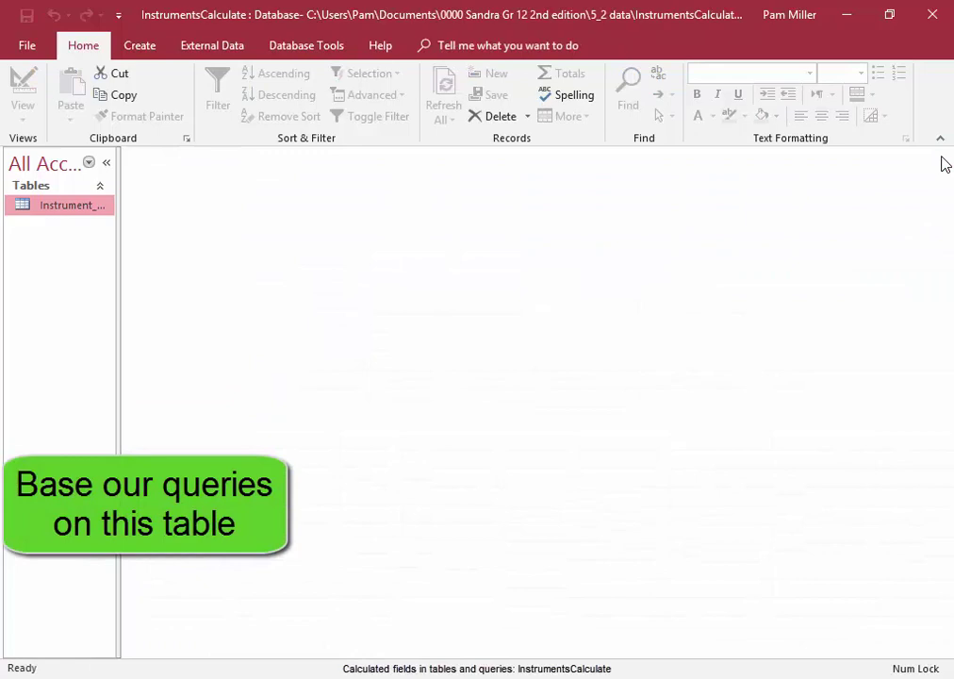
{"action": "left_click", "coordinate": [144, 52]}
{"action": "left_click", "coordinate": [276, 102]}
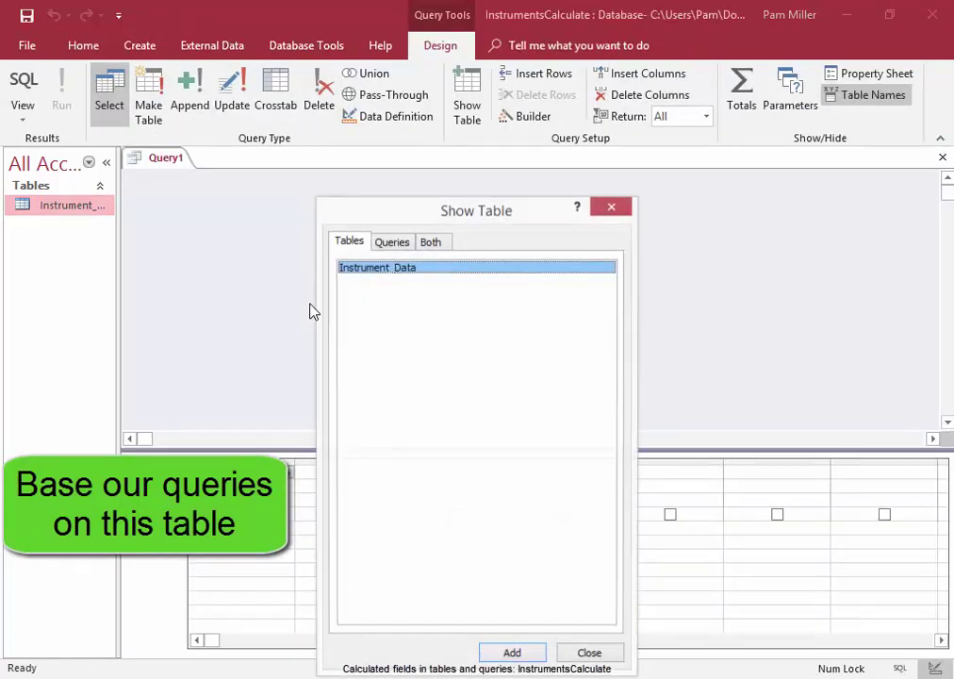
{"action": "left_click", "coordinate": [511, 654]}
{"action": "left_click", "coordinate": [589, 655]}
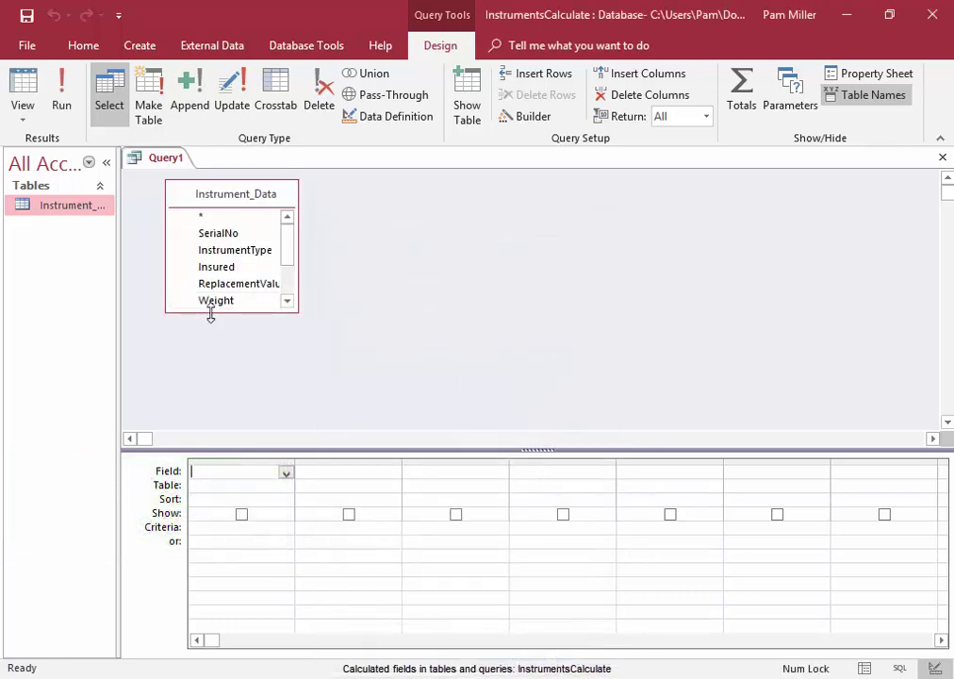
Enlarge the Instrument_Data field list to show all fields and add SerialNo and InstrumentType to the query
{"action": "left_click_drag", "start_coordinate": [213, 313], "coordinate": [215, 381]}
{"action": "left_click_drag", "start_coordinate": [296, 301], "coordinate": [318, 302]}
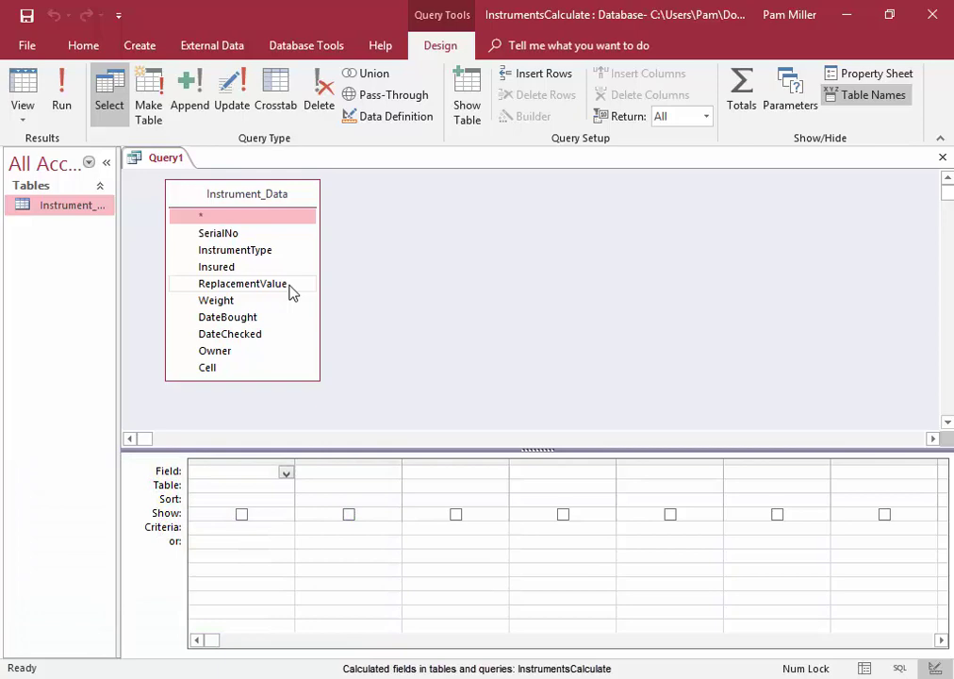
{"action": "double_click", "coordinate": [242, 235]}
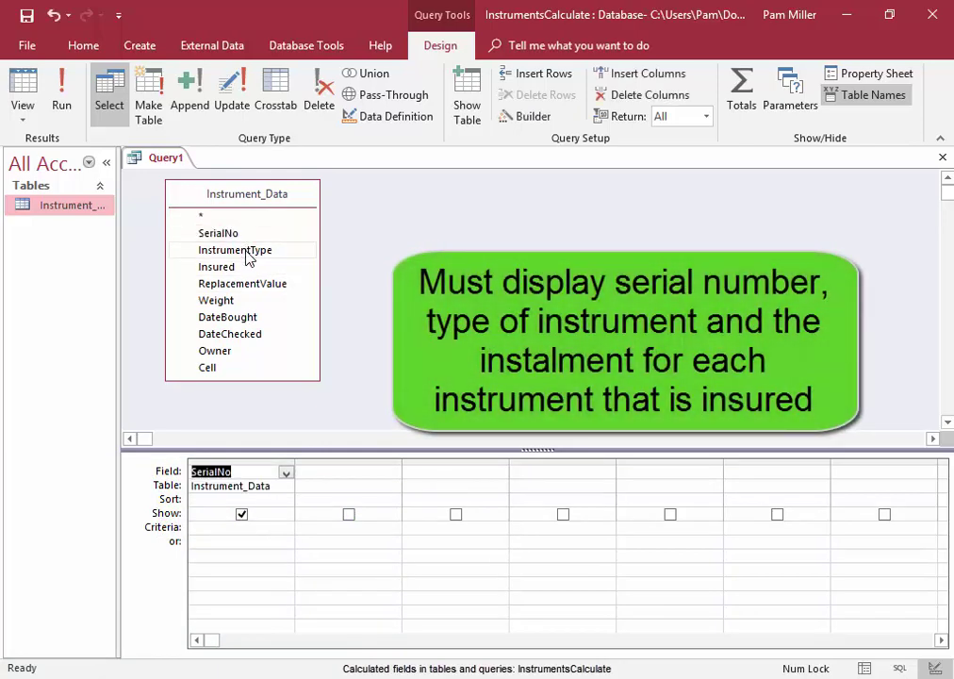
{"action": "double_click", "coordinate": [236, 251]}
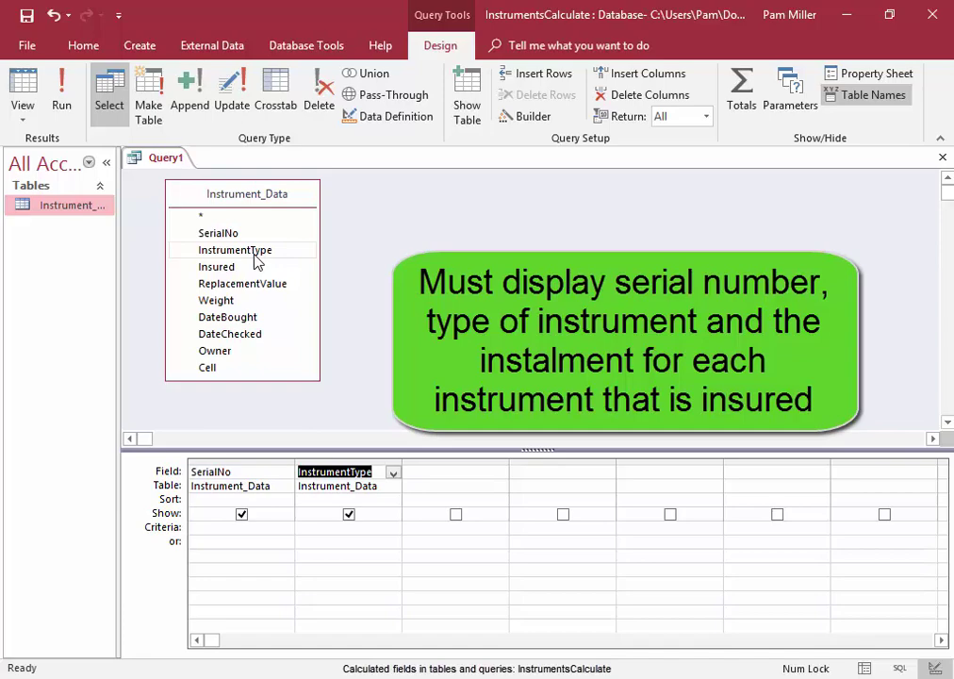
Add a calculated field in the third query column using the Zoom editor: Instalment:[ReplacementValue]*1/100
{"action": "left_click", "coordinate": [425, 475]}
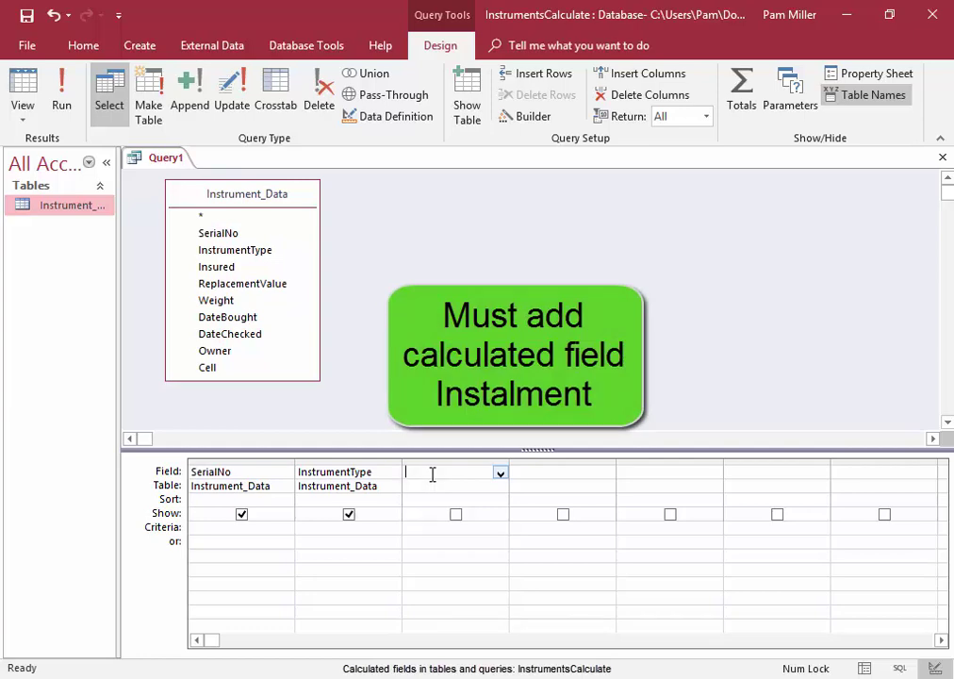
{"action": "type", "text": "Instalment:"}
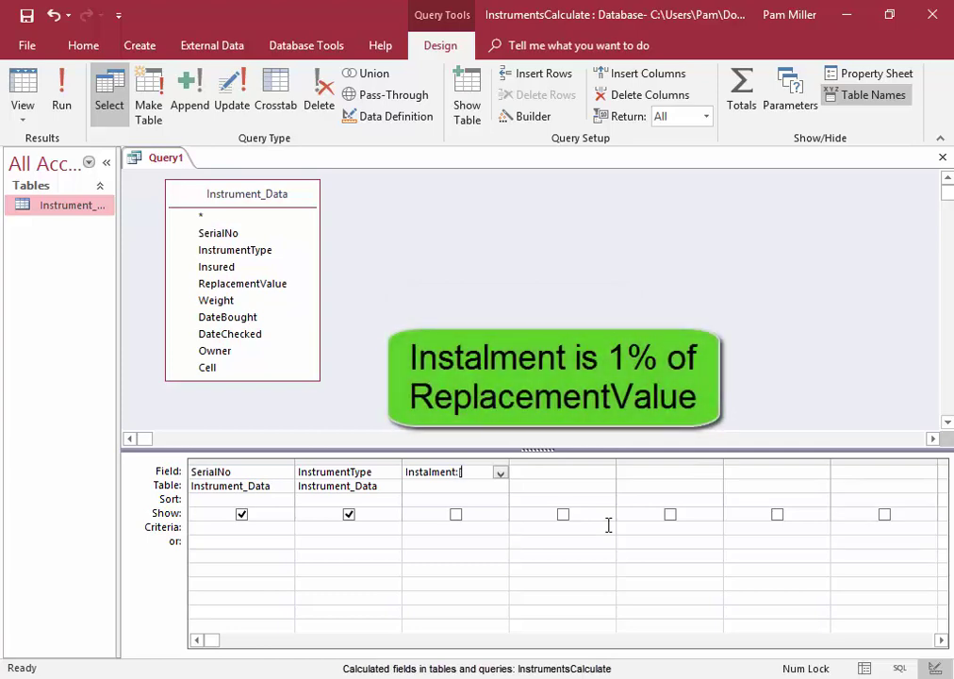
{"action": "type", "text": "["}
{"action": "right_click", "coordinate": [475, 471]}
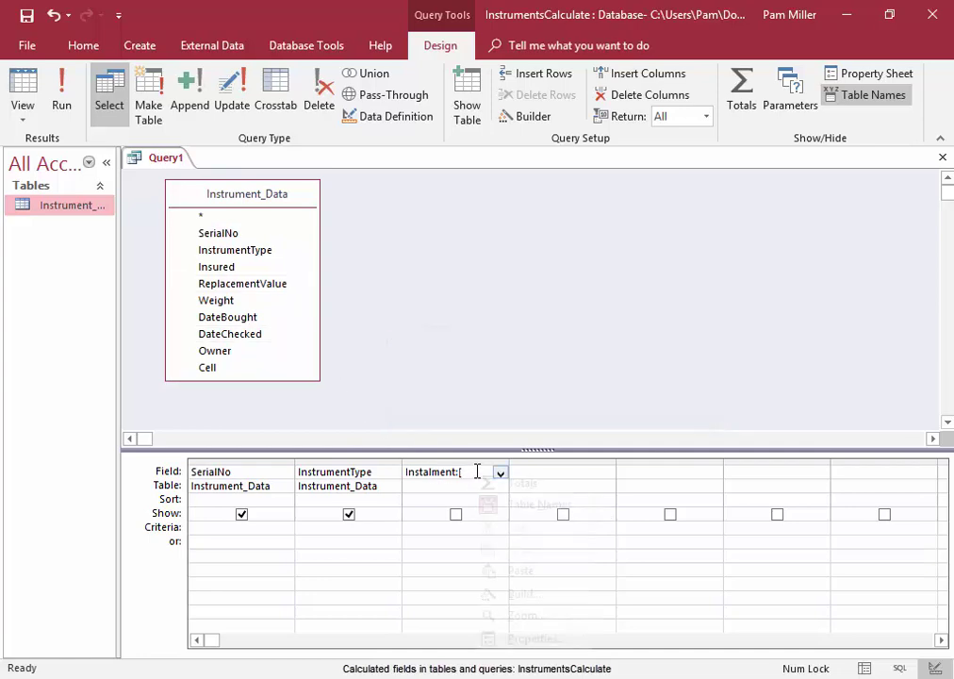
{"action": "left_click", "coordinate": [525, 616]}
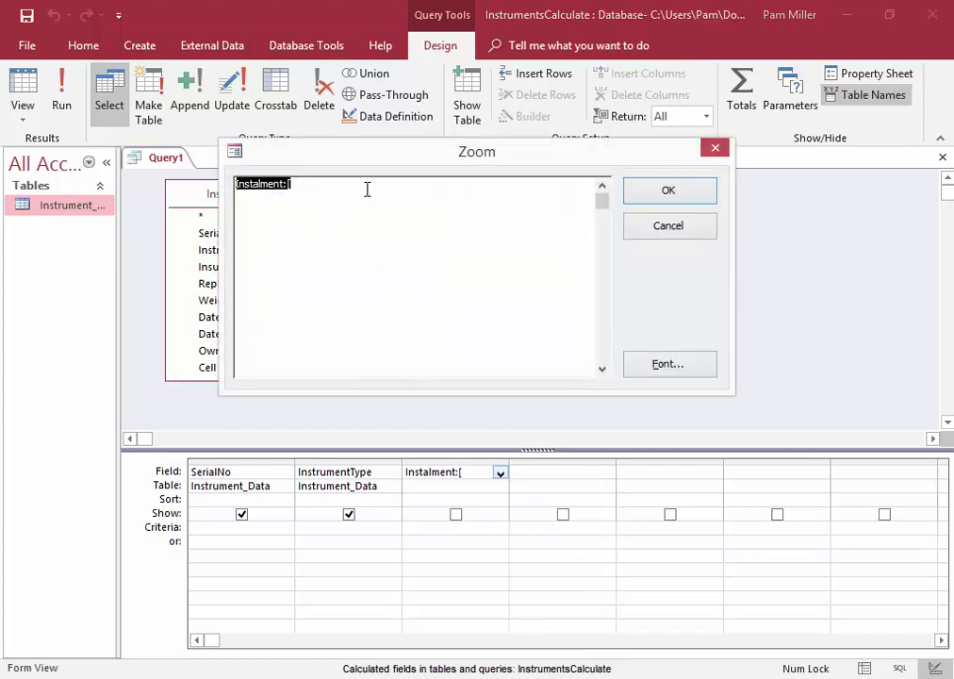
{"action": "left_click", "coordinate": [366, 189]}
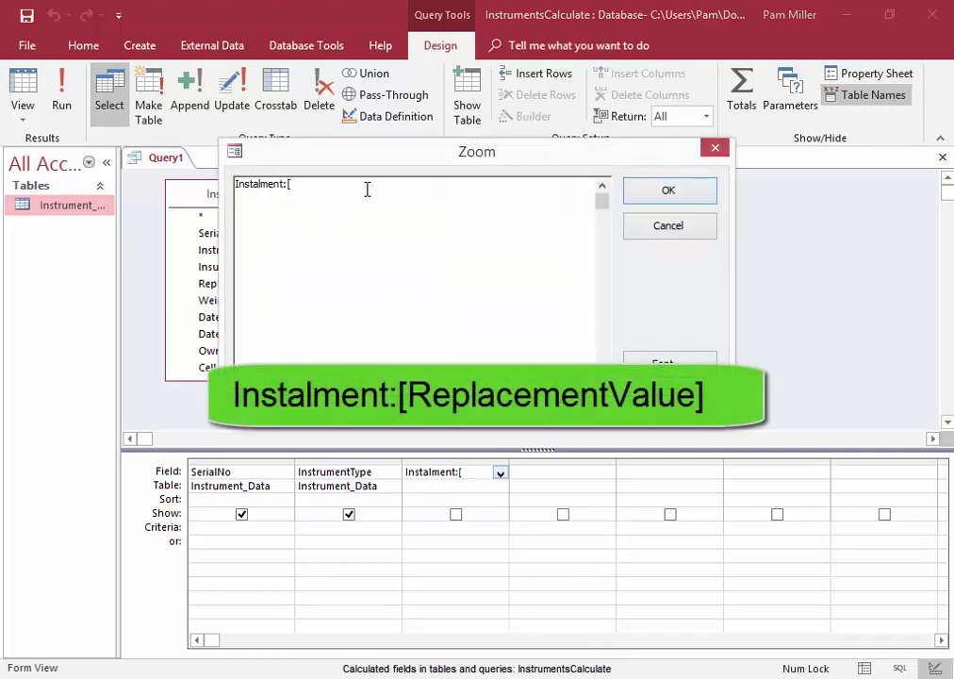
{"action": "type", "text": "ReplacementValue]*1/100"}
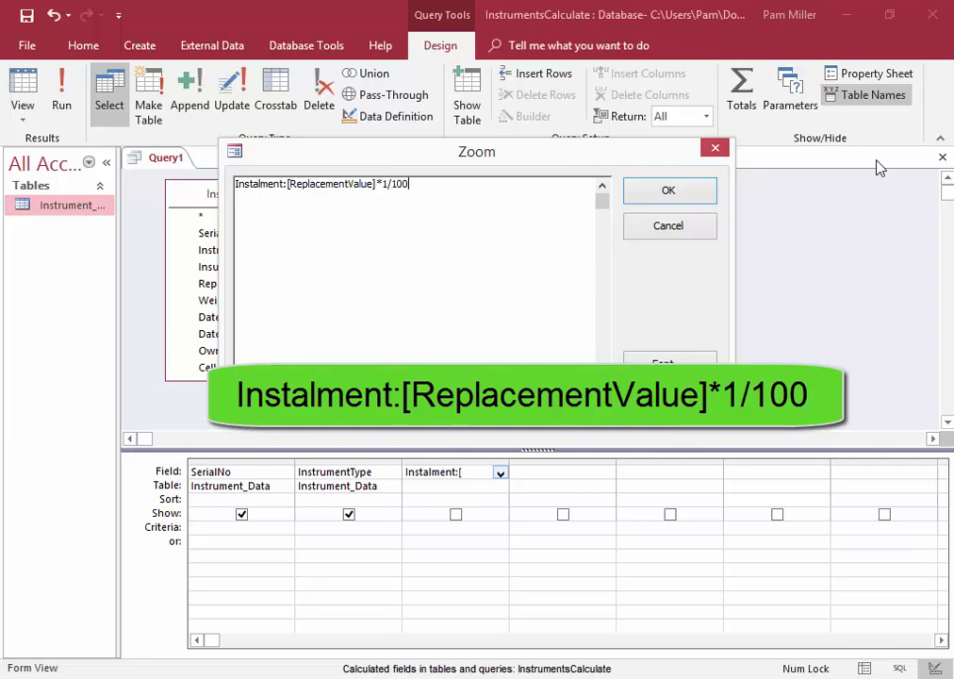
{"action": "left_click", "coordinate": [669, 191]}
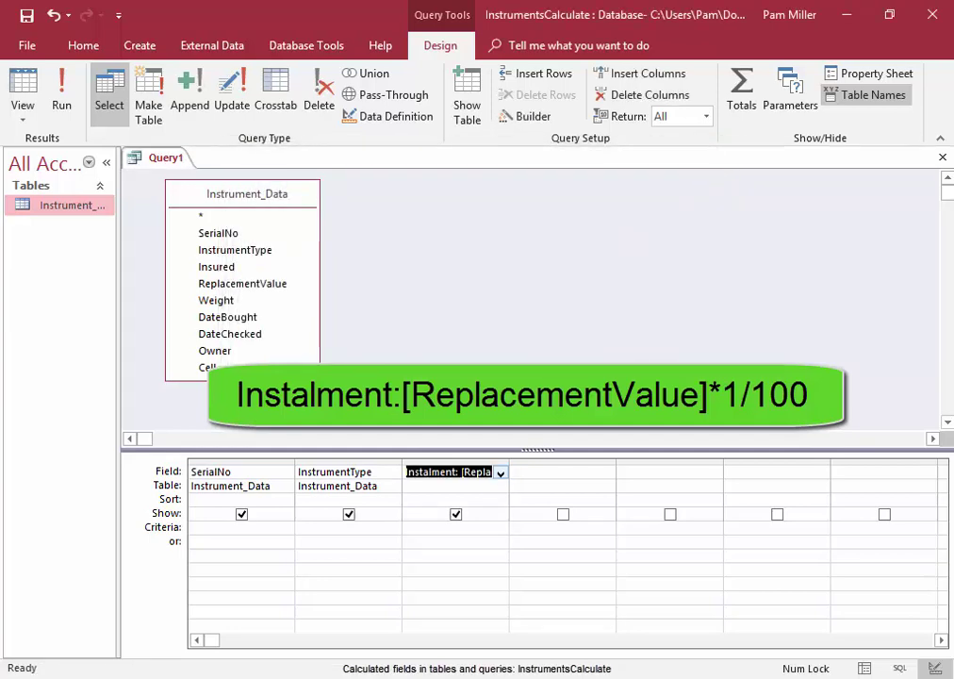
Add the Insured field to the query with the criterion Yes
{"action": "double_click", "coordinate": [236, 270]}
{"action": "left_click", "coordinate": [569, 529]}
{"action": "type", "text": "Yes"}
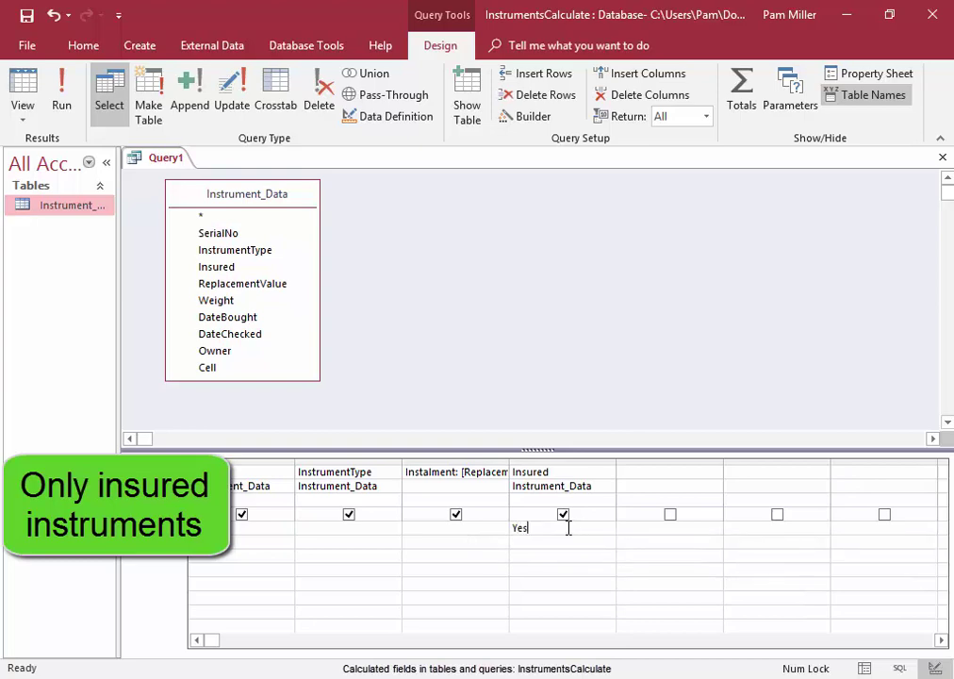
Set the format of the calculated Instalment field to Currency and close its properties
{"action": "left_click", "coordinate": [476, 472]}
{"action": "right_click", "coordinate": [476, 471]}
{"action": "left_click", "coordinate": [510, 639]}
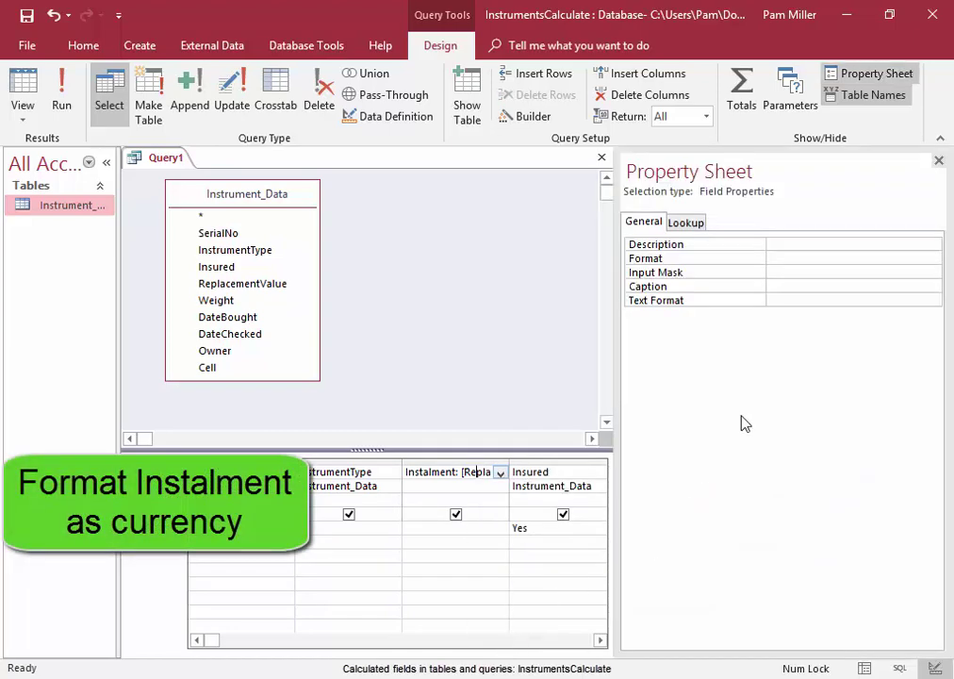
{"action": "left_click", "coordinate": [879, 258]}
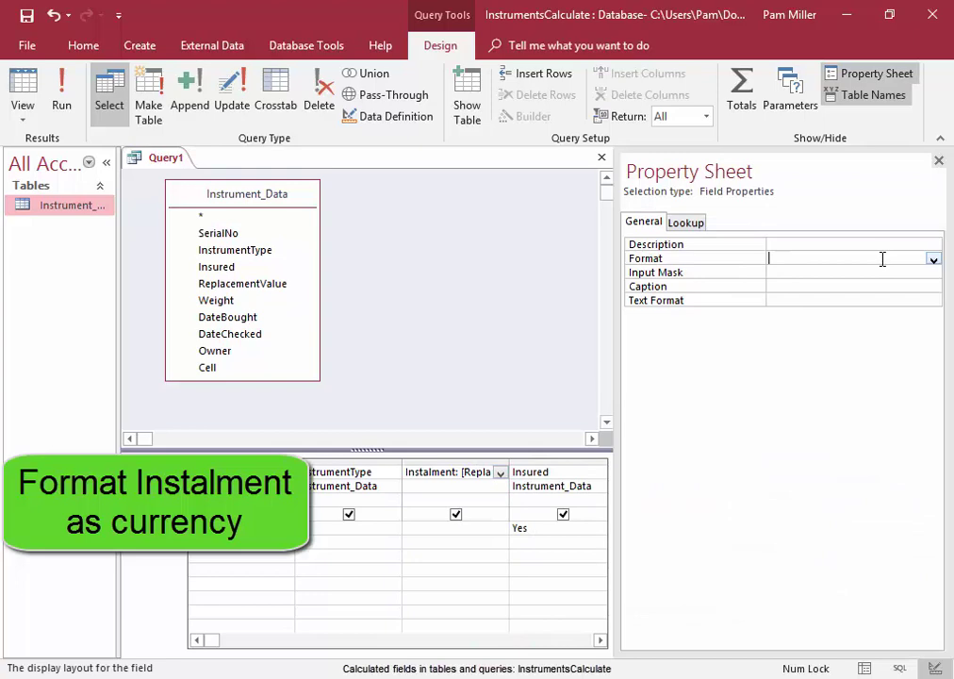
{"action": "left_click", "coordinate": [933, 259]}
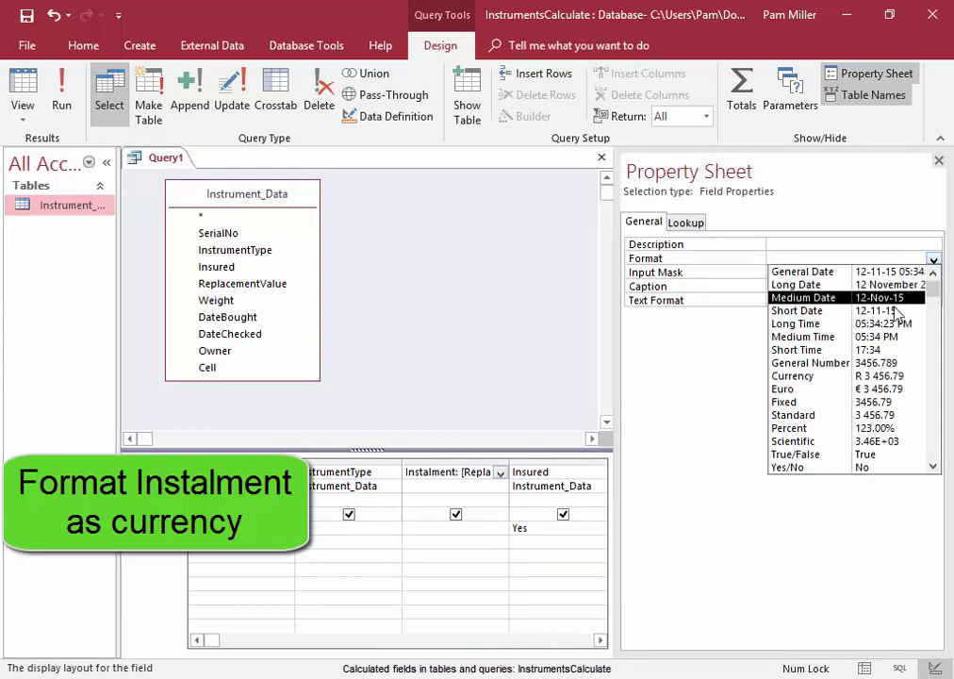
{"action": "left_click", "coordinate": [894, 376]}
{"action": "left_click", "coordinate": [939, 164]}
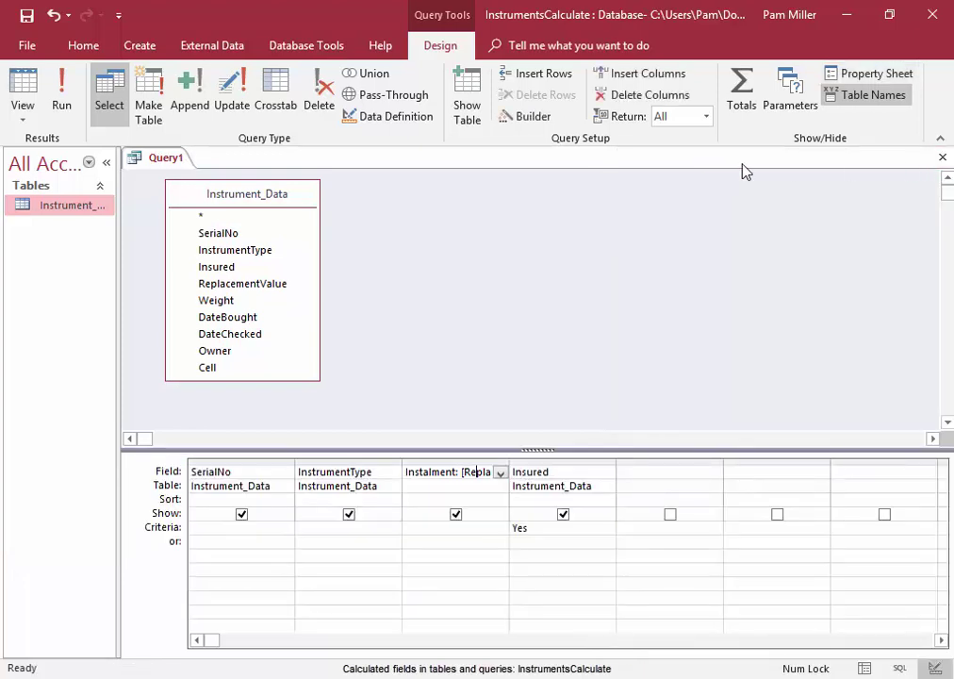
Run the query to preview its records, return to its design, and hide the Insured field from the output
{"action": "left_click", "coordinate": [62, 102]}
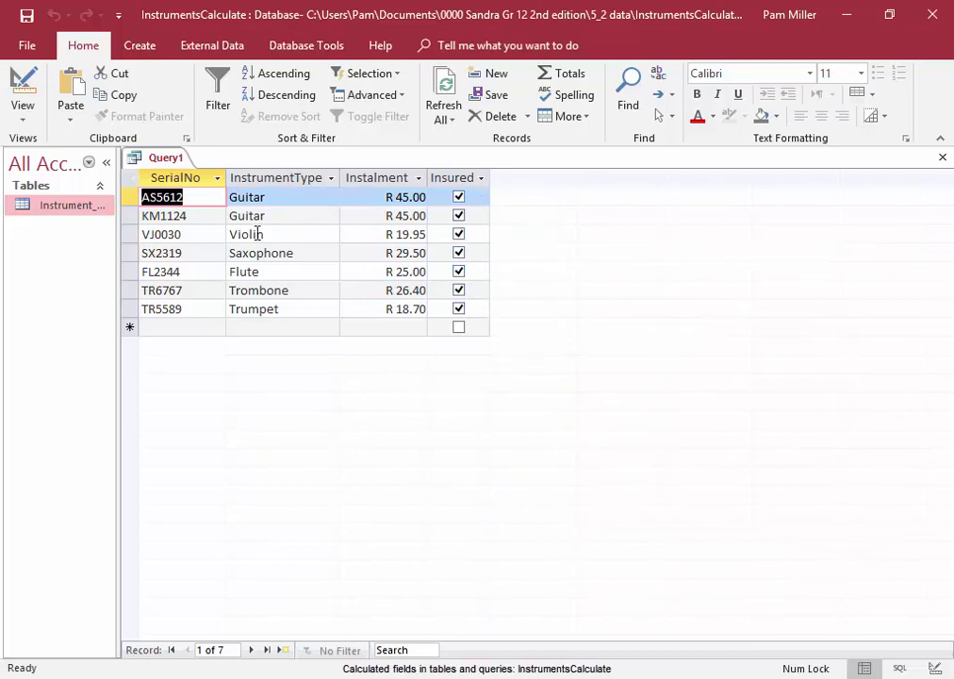
{"action": "right_click", "coordinate": [151, 158]}
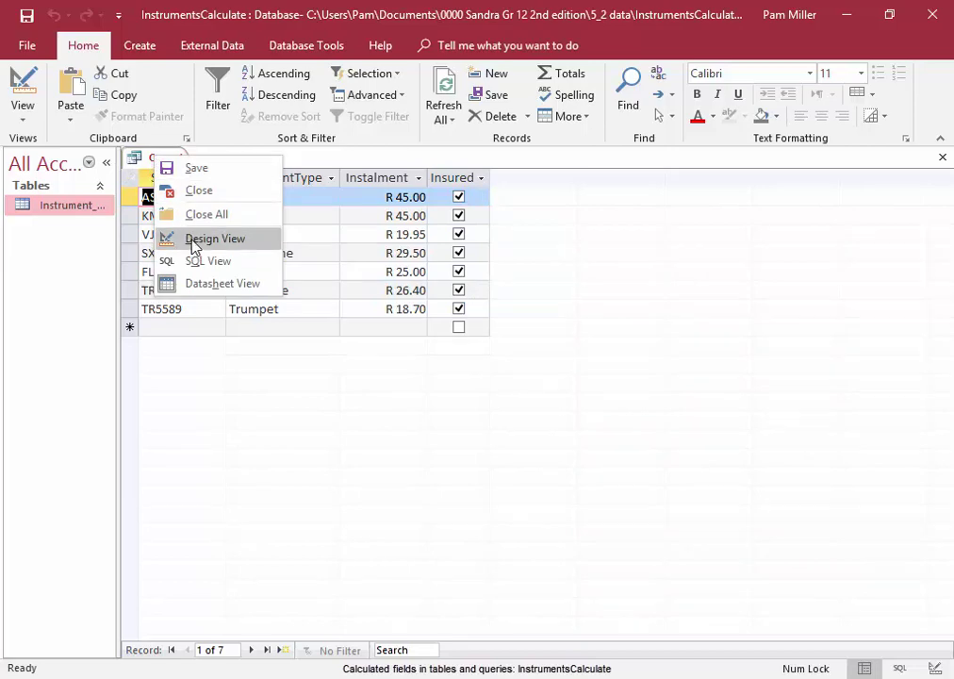
{"action": "left_click", "coordinate": [193, 239]}
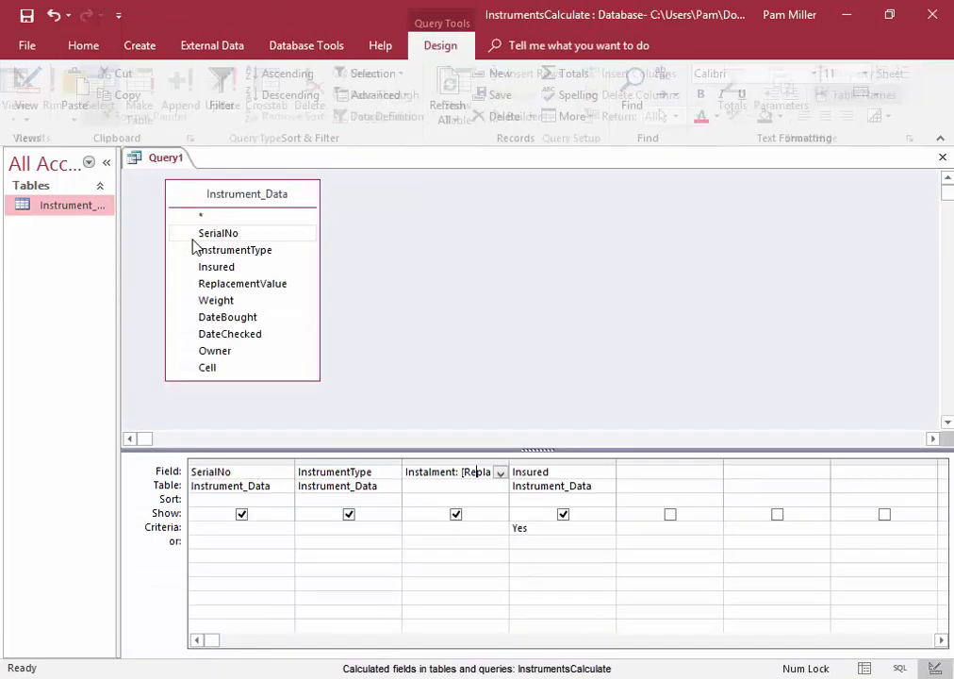
{"action": "left_click", "coordinate": [563, 514]}
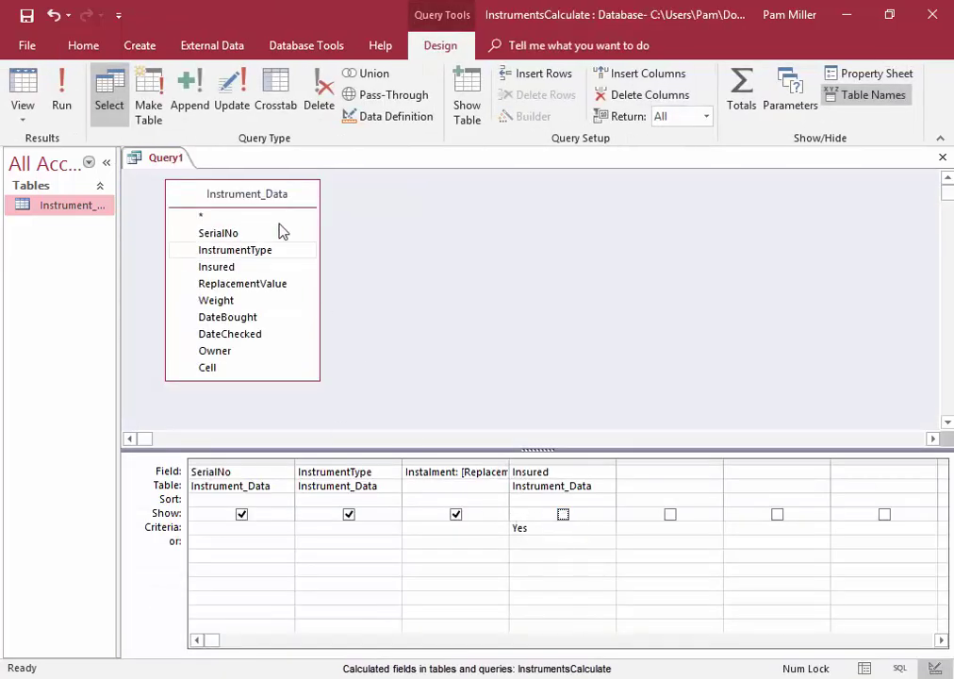
Save the query as Insurance and run it
{"action": "right_click", "coordinate": [170, 162]}
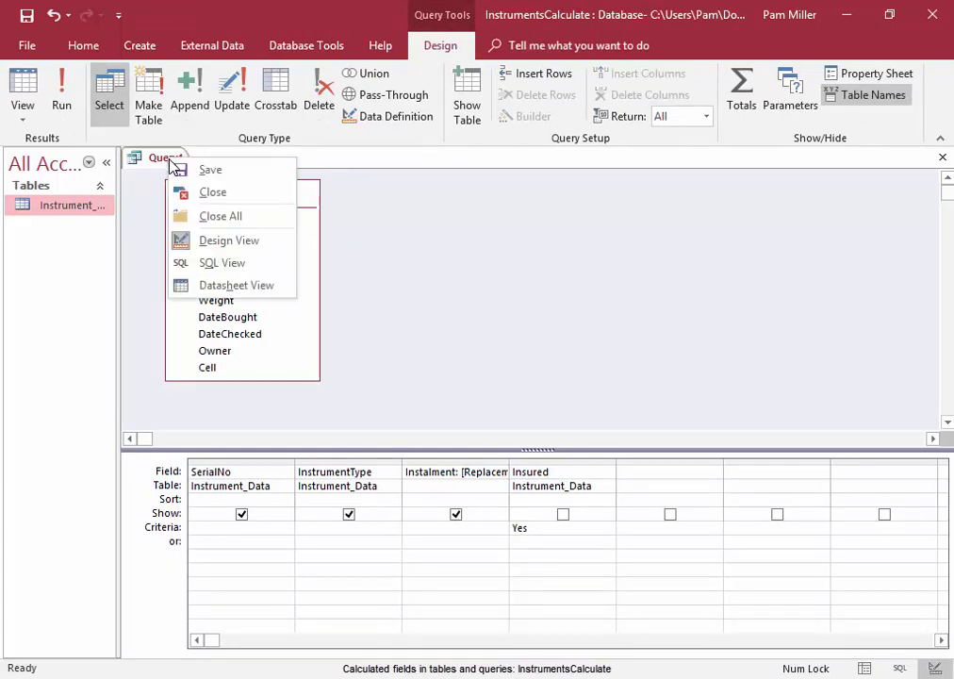
{"action": "left_click", "coordinate": [179, 169]}
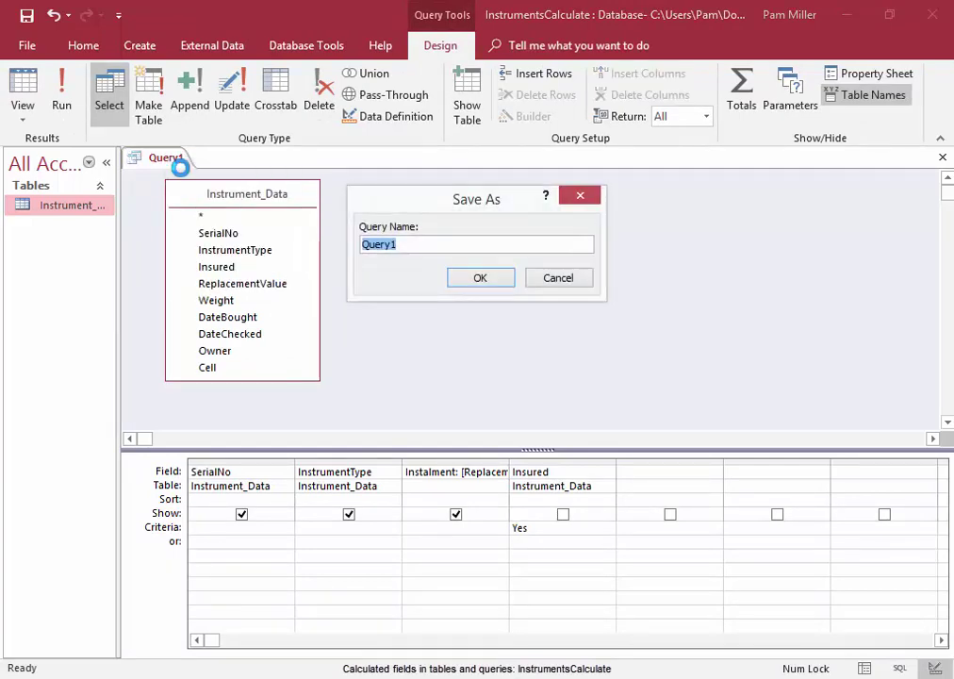
{"action": "type", "text": "Insurance"}
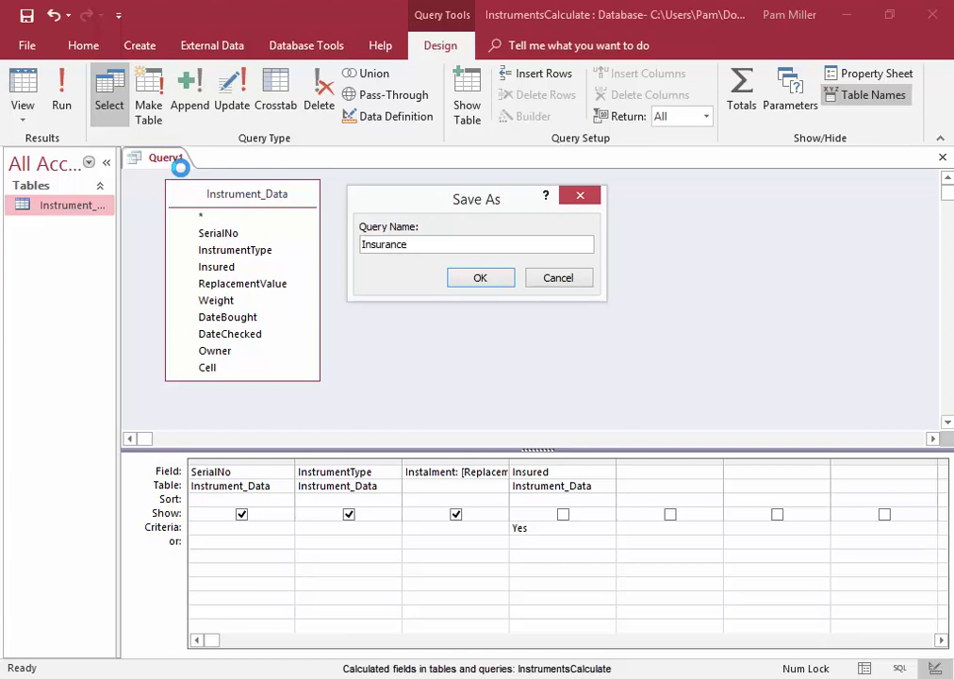
{"action": "left_click", "coordinate": [458, 279]}
{"action": "left_click", "coordinate": [69, 111]}
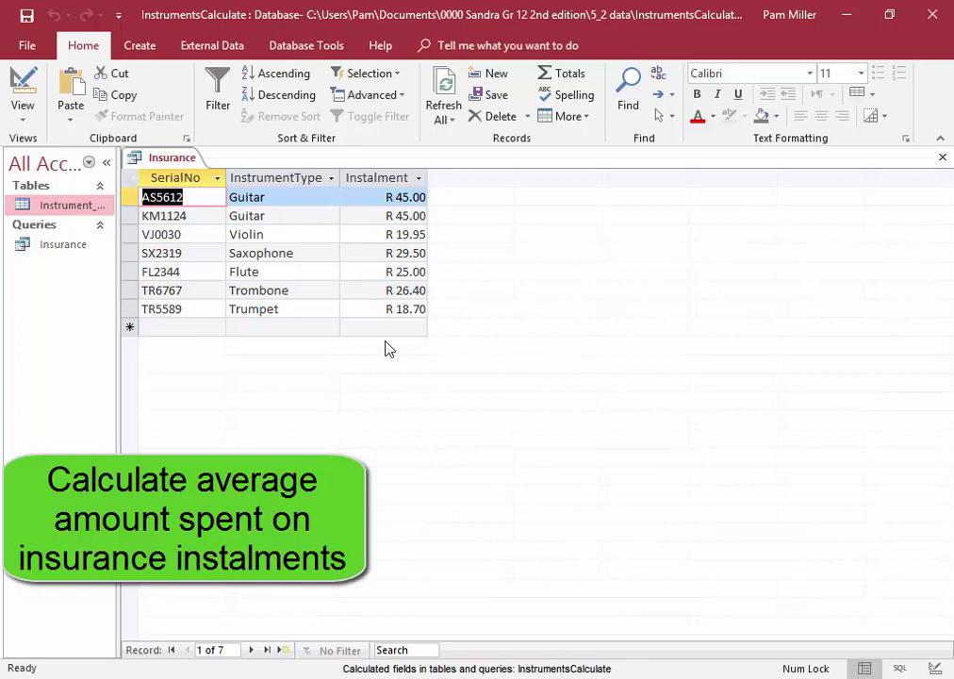
Add a totals row showing the Average of the Instalment column, and close the Insurance query
{"action": "left_click", "coordinate": [582, 79]}
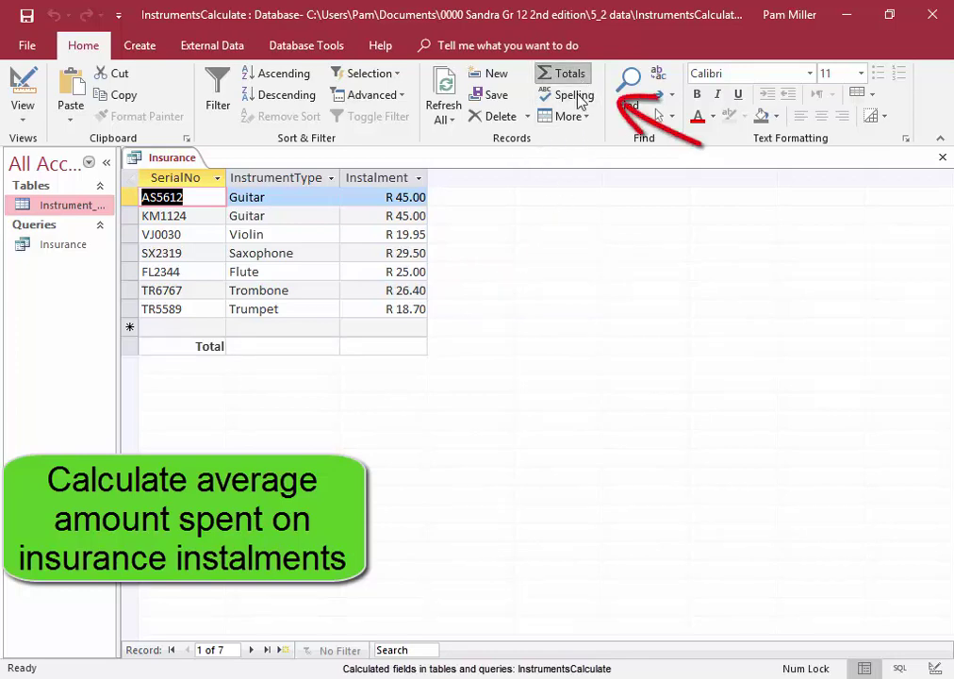
{"action": "left_click", "coordinate": [393, 345]}
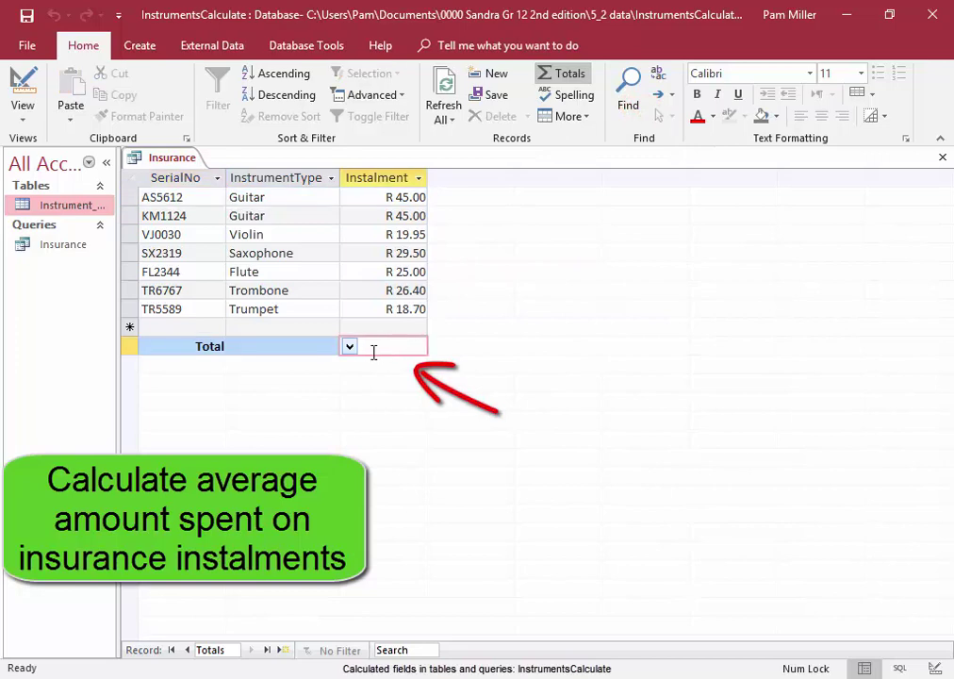
{"action": "left_click", "coordinate": [351, 349]}
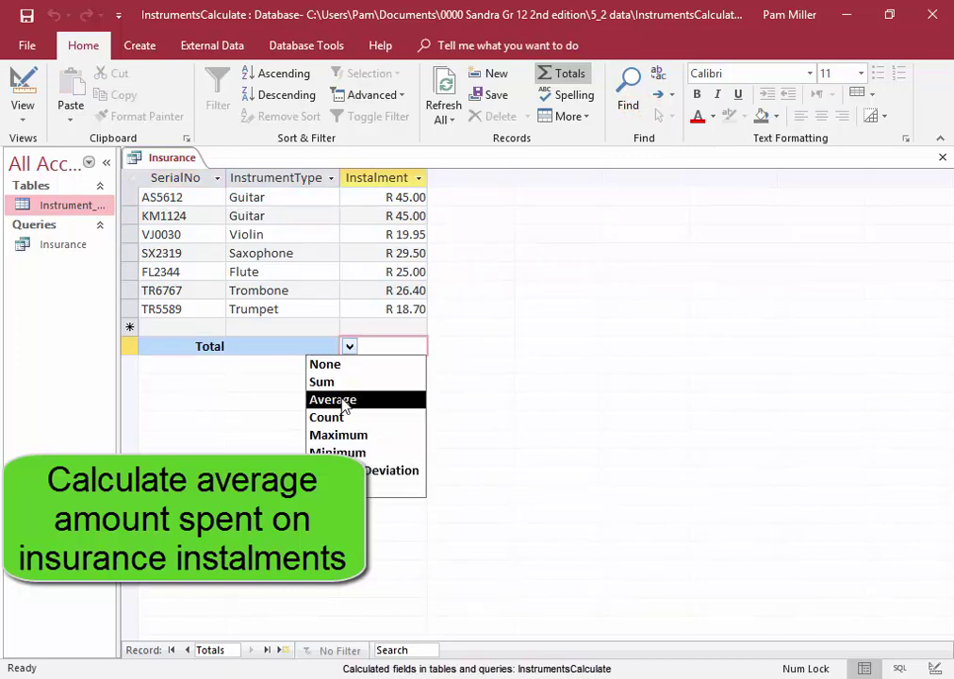
{"action": "left_click", "coordinate": [334, 400]}
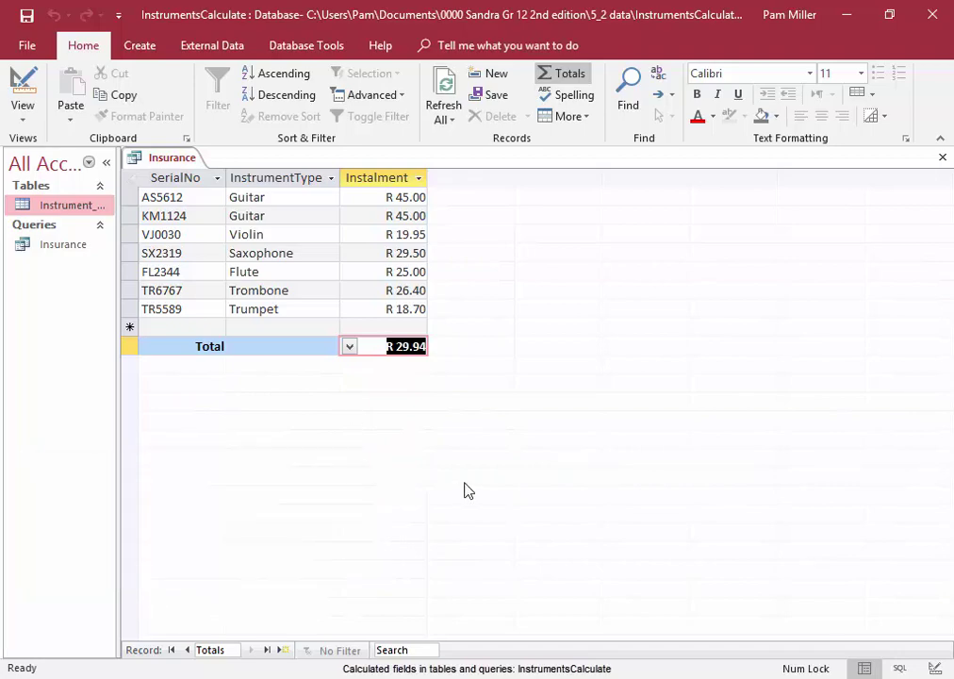
{"action": "key", "text": "ctrl+w"}
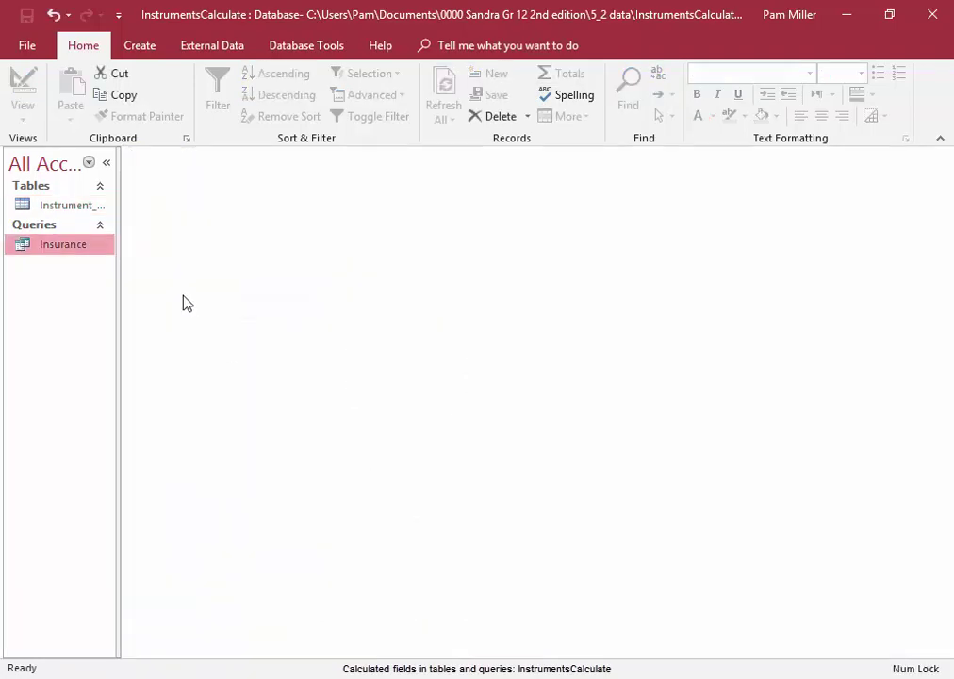
Create another design-view query based on the Instrument_Data table
{"action": "left_click", "coordinate": [139, 45]}
{"action": "left_click", "coordinate": [275, 96]}
{"action": "left_click", "coordinate": [518, 652]}
{"action": "left_click", "coordinate": [590, 654]}
Enlarge the Instrument_Data field list to show all its fields, and add InstrumentType and Weight to the query grid
{"action": "left_click_drag", "start_coordinate": [224, 311], "coordinate": [235, 394]}
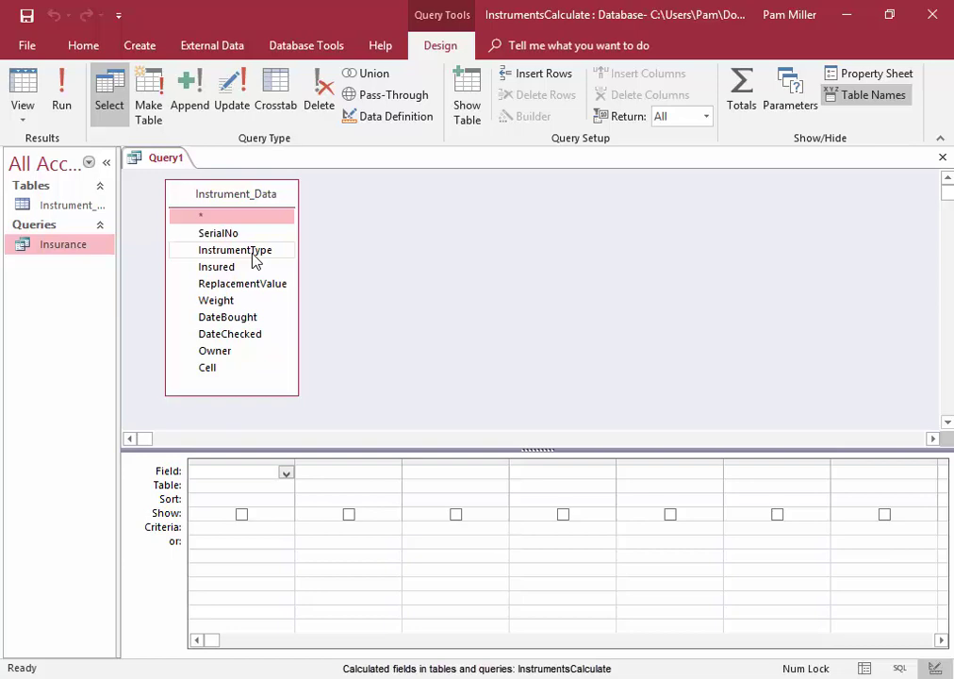
{"action": "left_click", "coordinate": [252, 252]}
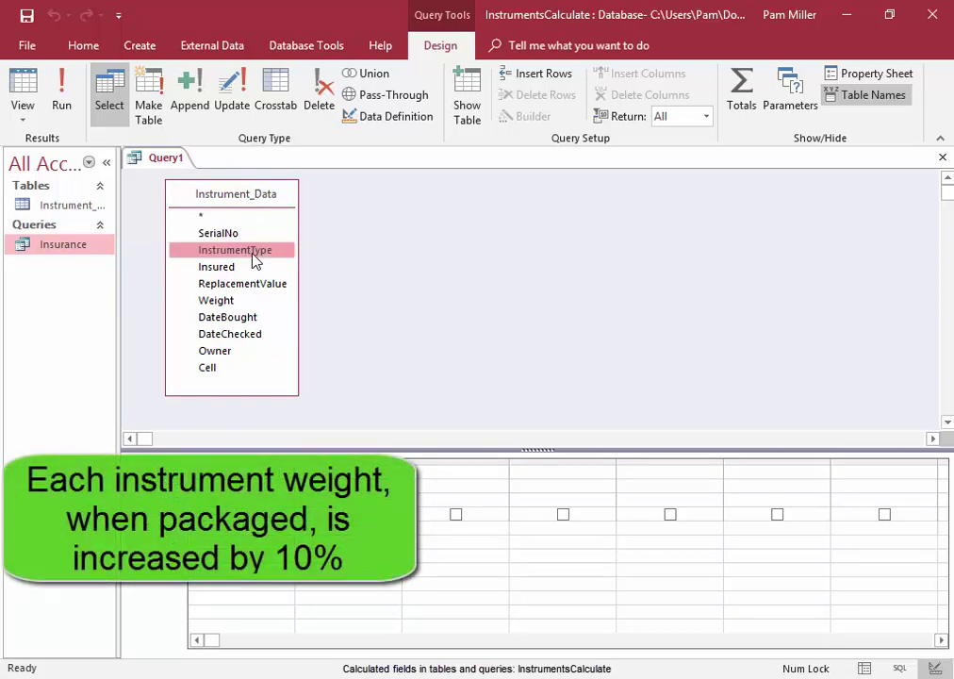
{"action": "left_click", "coordinate": [226, 299]}
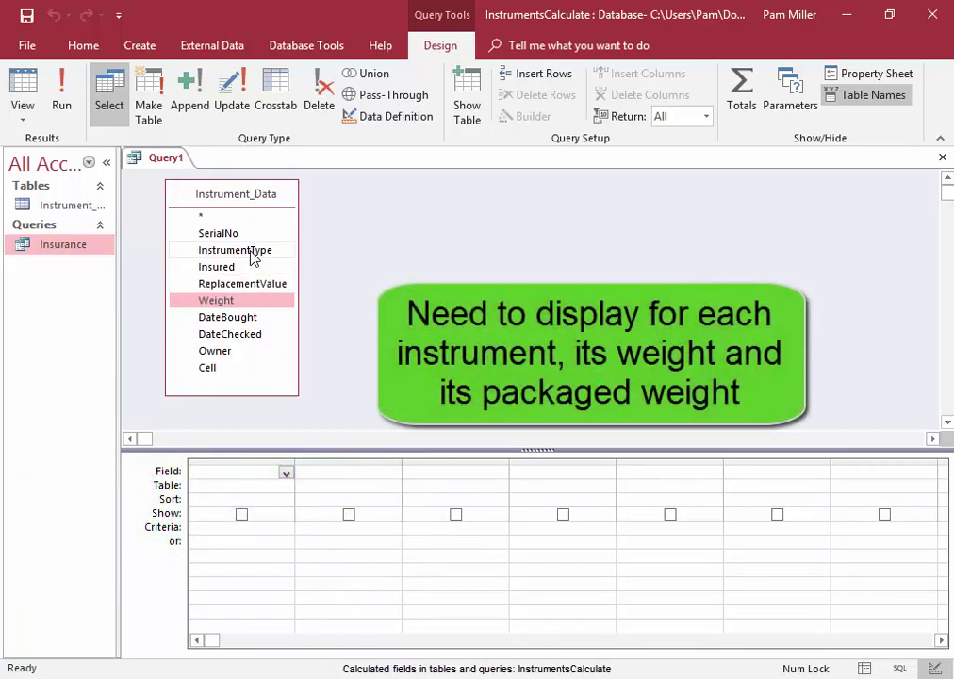
{"action": "double_click", "coordinate": [233, 250]}
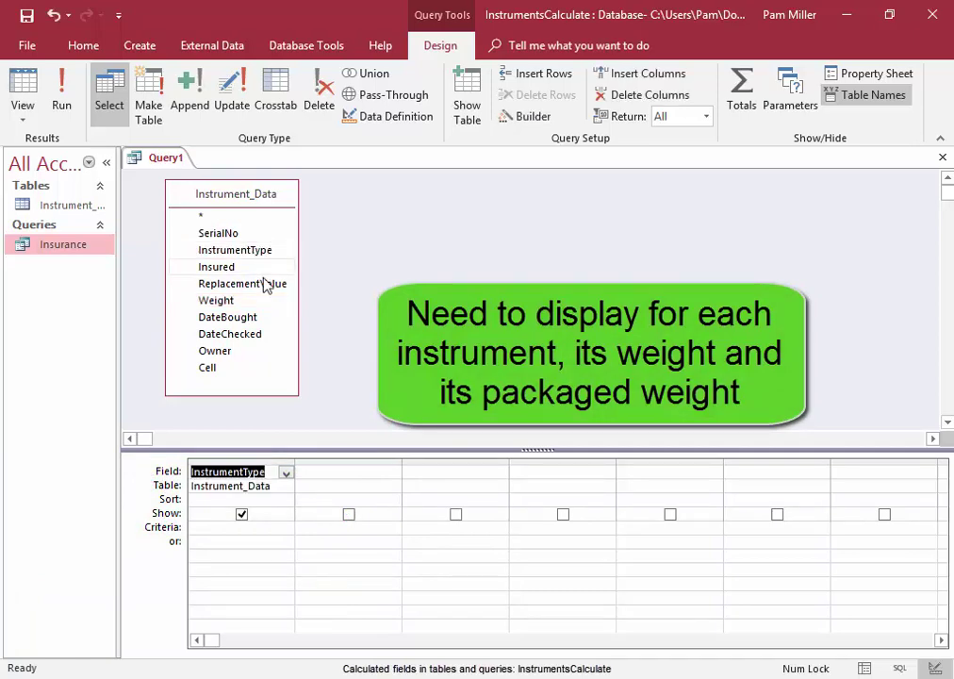
{"action": "double_click", "coordinate": [240, 303]}
Add the calculated field PackagedWeight:[Weight]+[Weight]*10/100 in the third query column, widening the column to fit the expression
{"action": "left_click", "coordinate": [442, 471]}
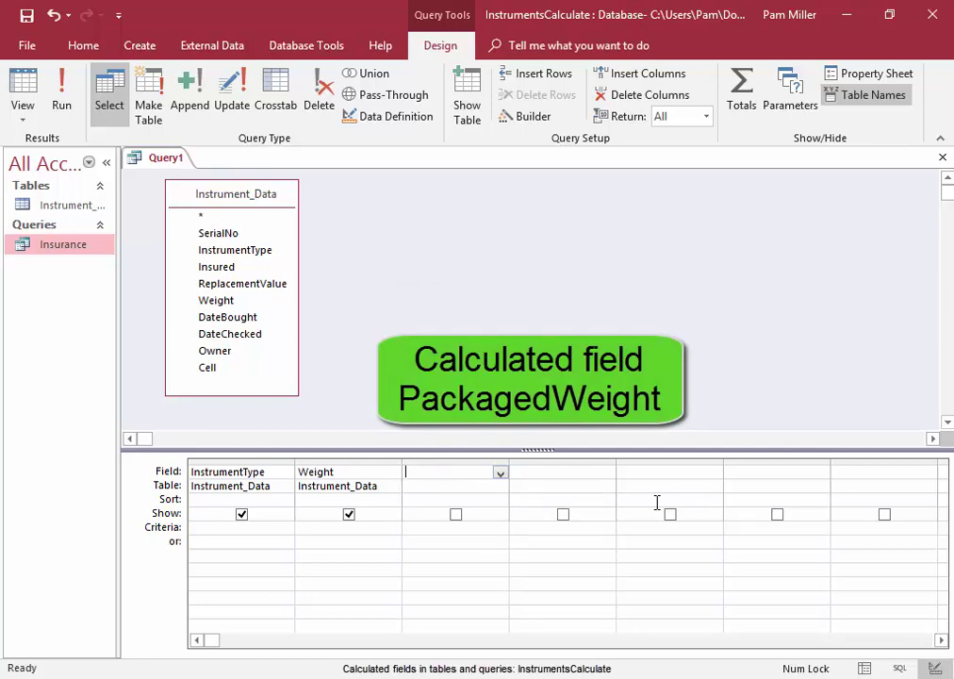
{"action": "type", "text": "Packaged"}
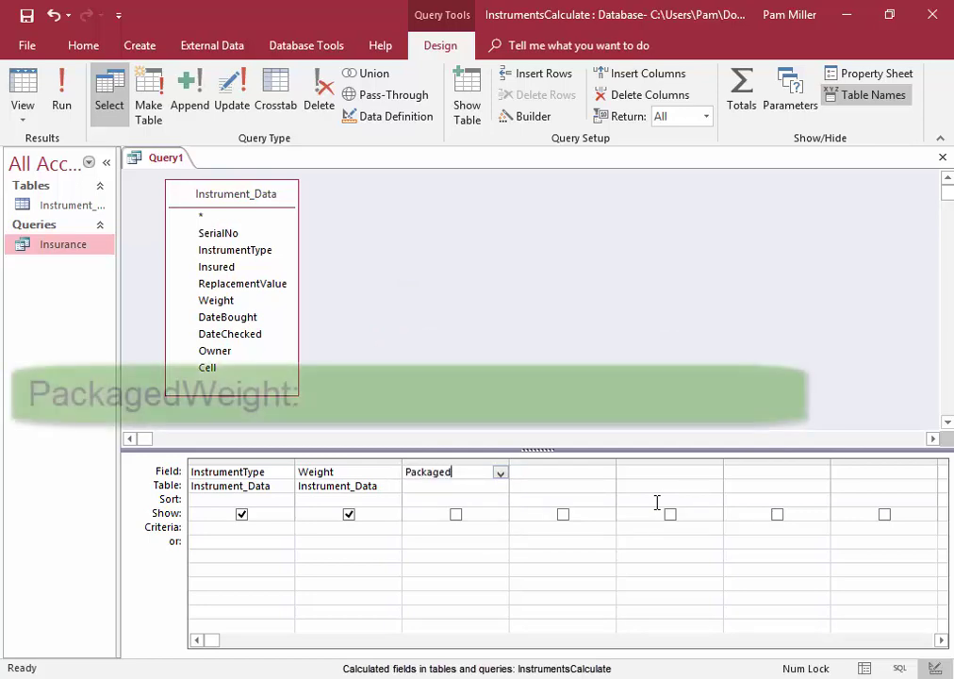
{"action": "type", "text": "Weight:"}
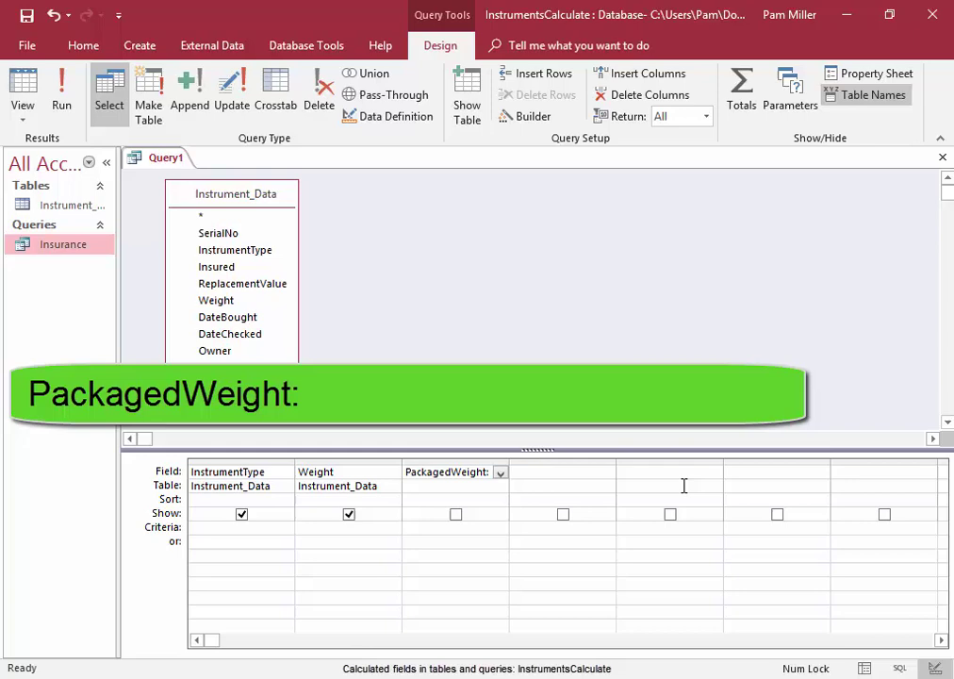
{"action": "left_click_drag", "start_coordinate": [509, 464], "coordinate": [735, 462]}
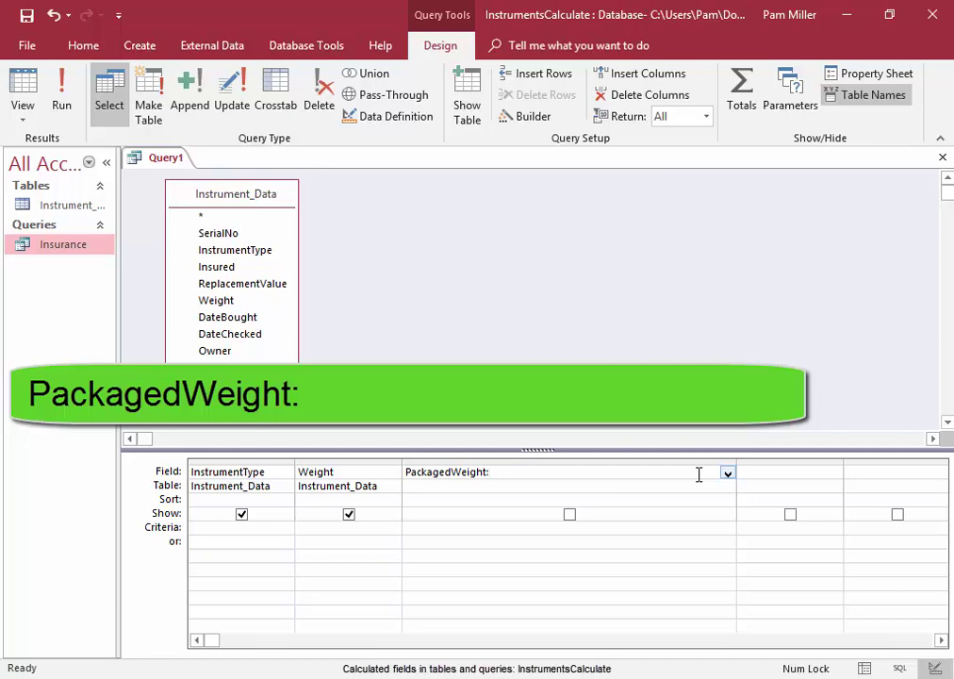
{"action": "type", "text": "Weight]+"}
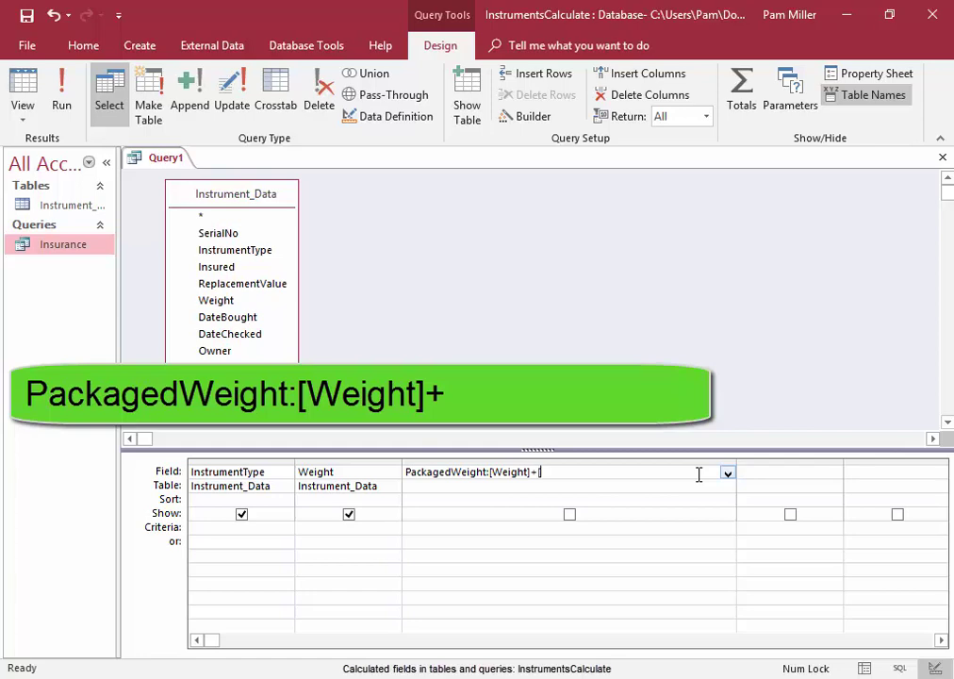
{"action": "type", "text": "[Weight]*"}
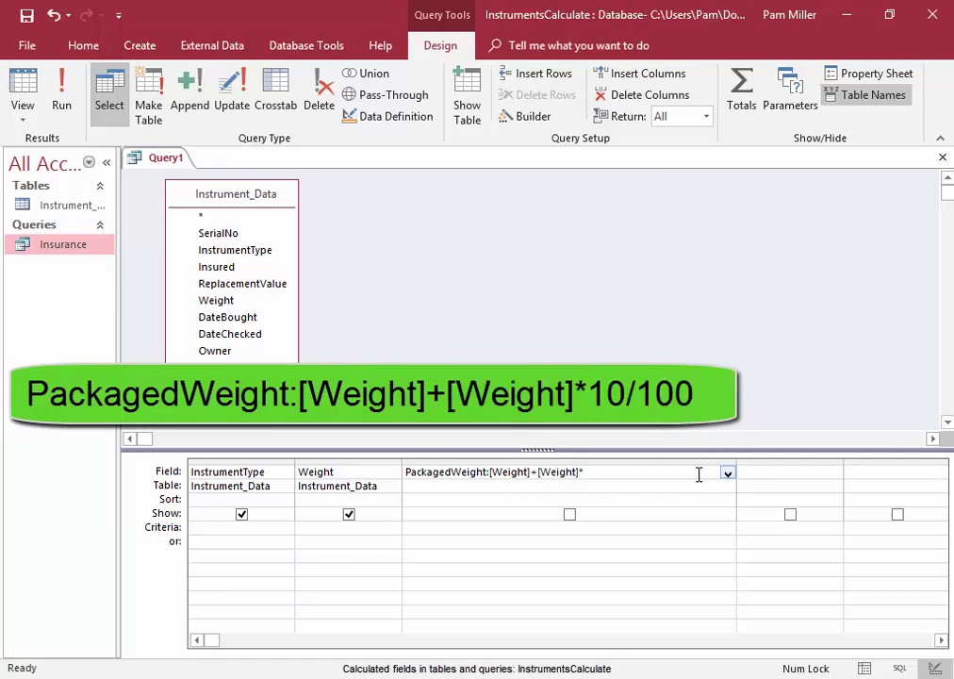
{"action": "type", "text": "10/100"}
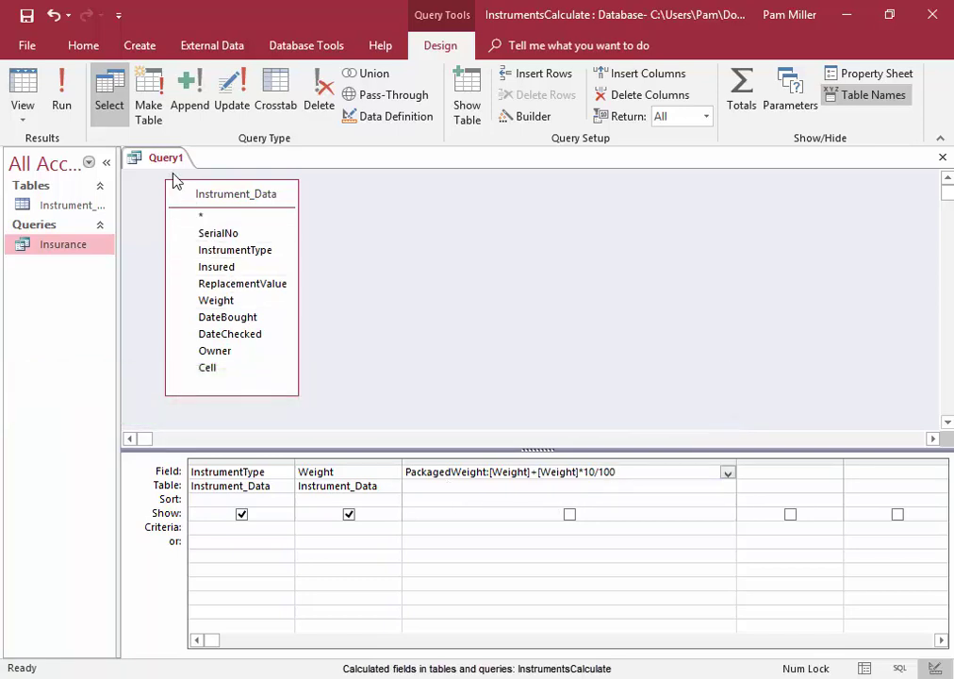
Run the query to check the PackagedWeight values, and return to its design
{"action": "left_click", "coordinate": [72, 110]}
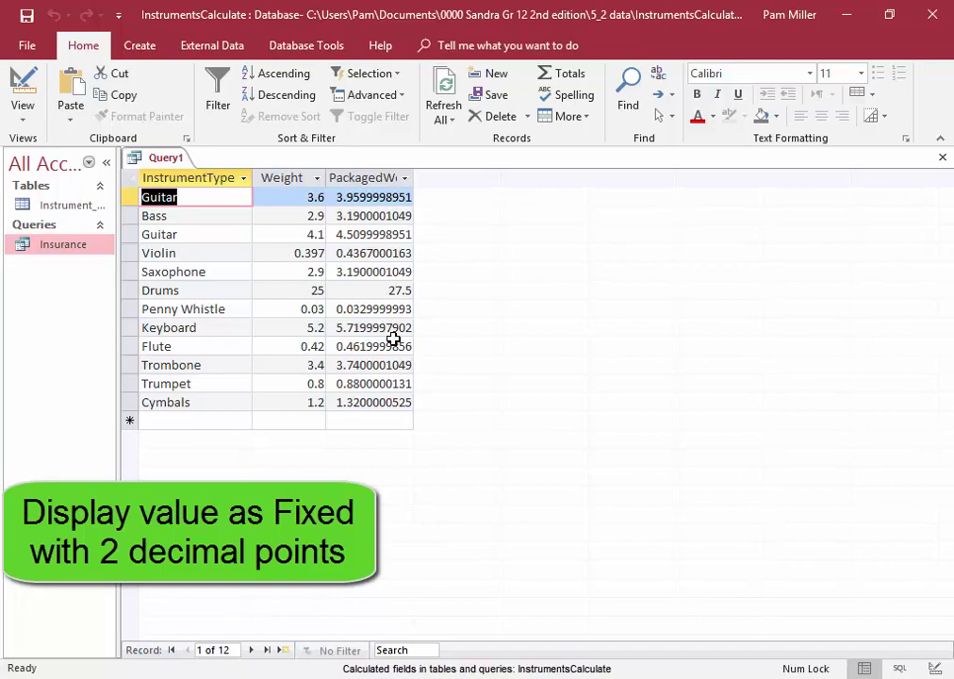
{"action": "right_click", "coordinate": [165, 162]}
{"action": "left_click", "coordinate": [209, 242]}
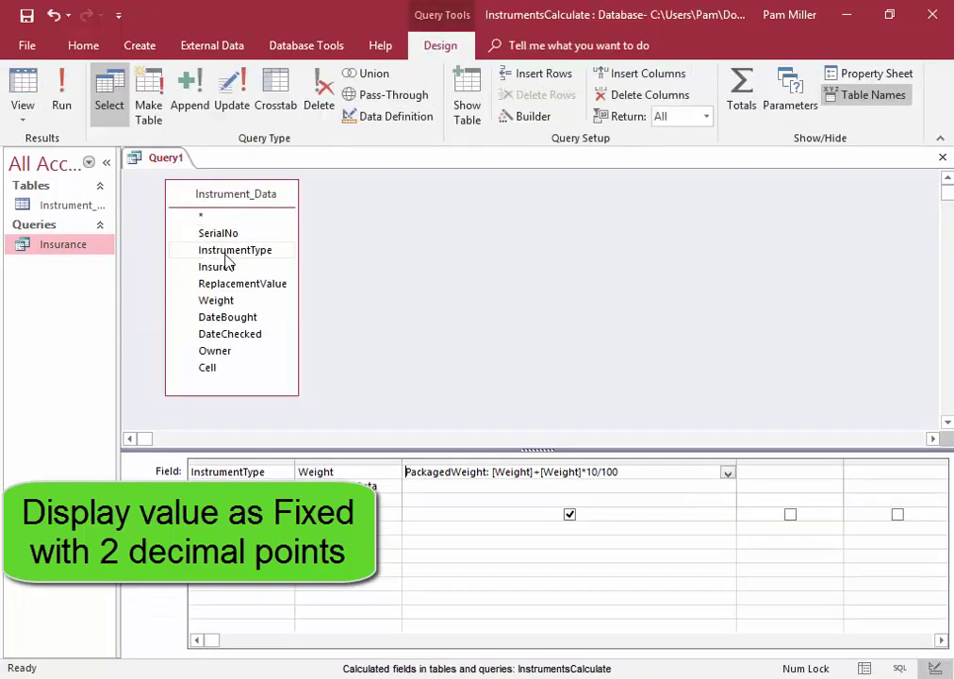
Set the PackagedWeight field's format to Fixed with 2 decimal places, and close its properties
{"action": "right_click", "coordinate": [669, 471]}
{"action": "left_click", "coordinate": [706, 644]}
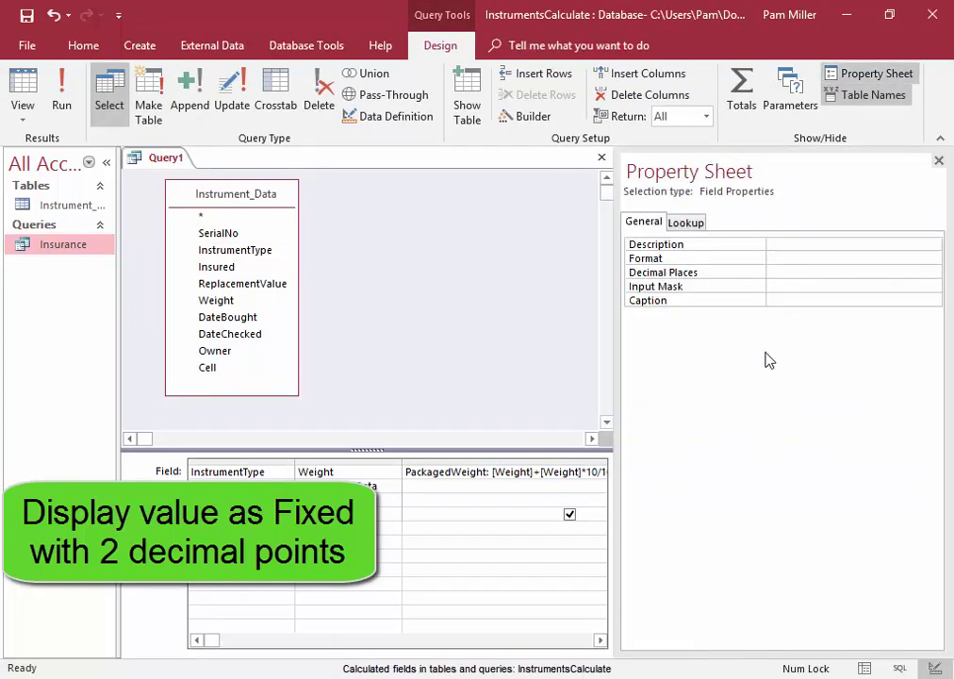
{"action": "left_click", "coordinate": [794, 261]}
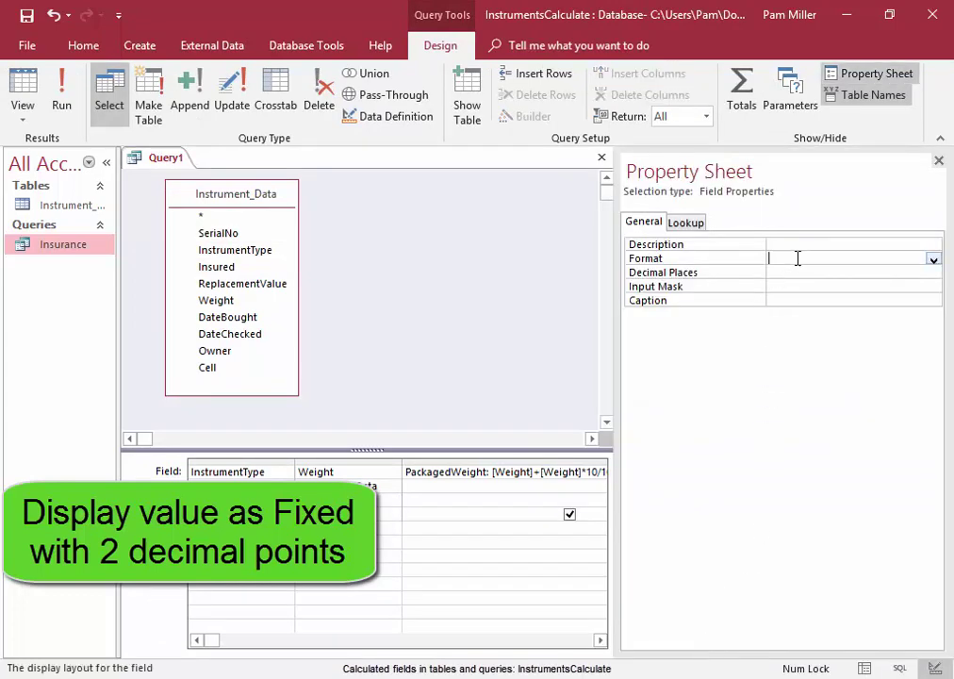
{"action": "left_click", "coordinate": [933, 260]}
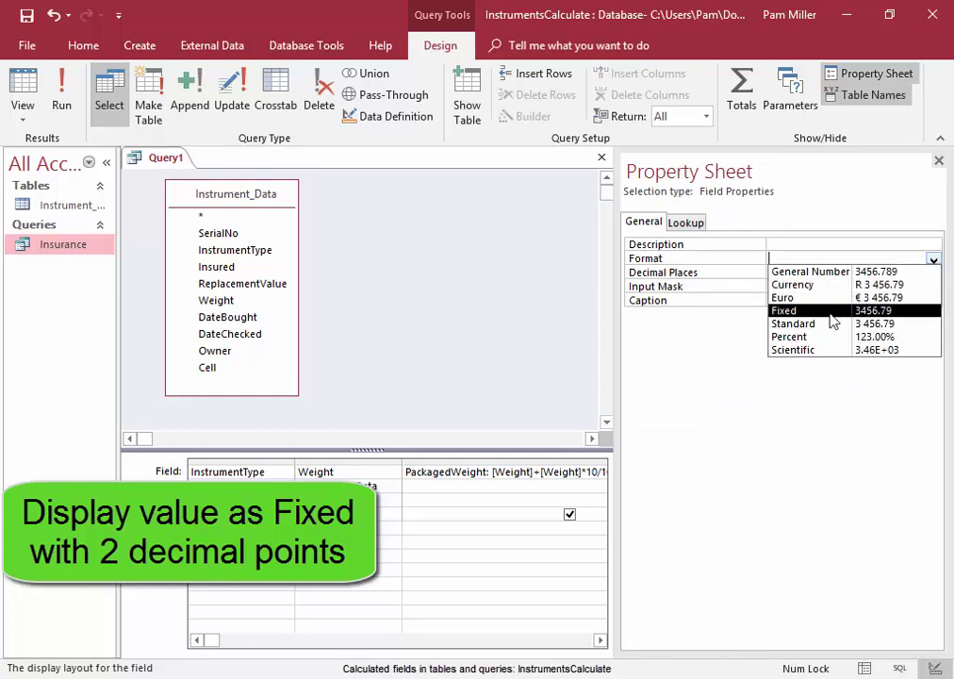
{"action": "left_click", "coordinate": [882, 310]}
{"action": "left_click", "coordinate": [896, 273]}
{"action": "left_click", "coordinate": [933, 275]}
{"action": "left_click", "coordinate": [831, 326]}
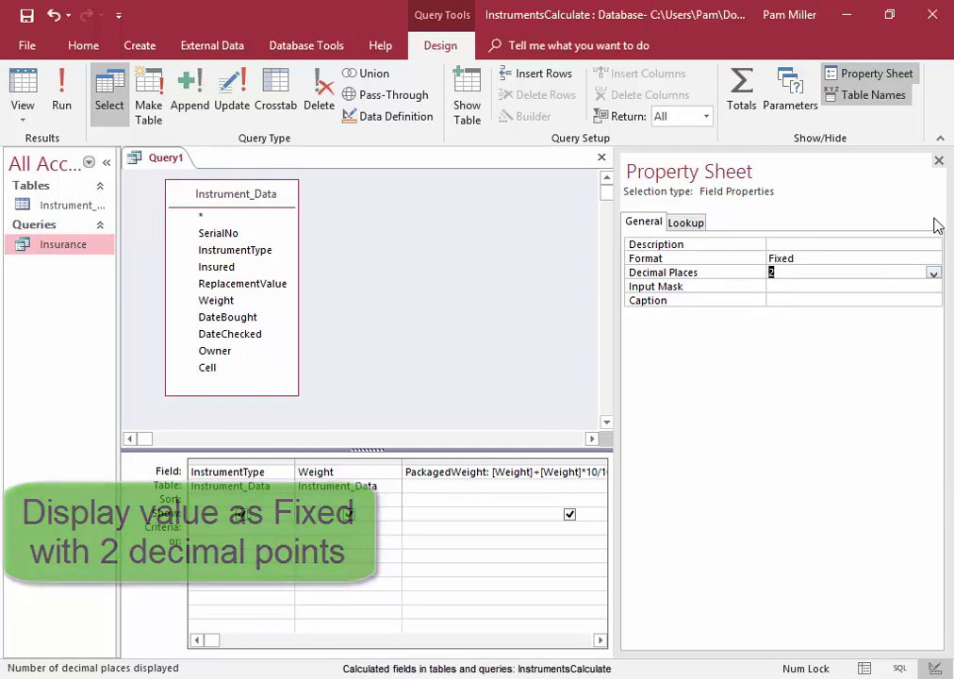
{"action": "left_click", "coordinate": [939, 161]}
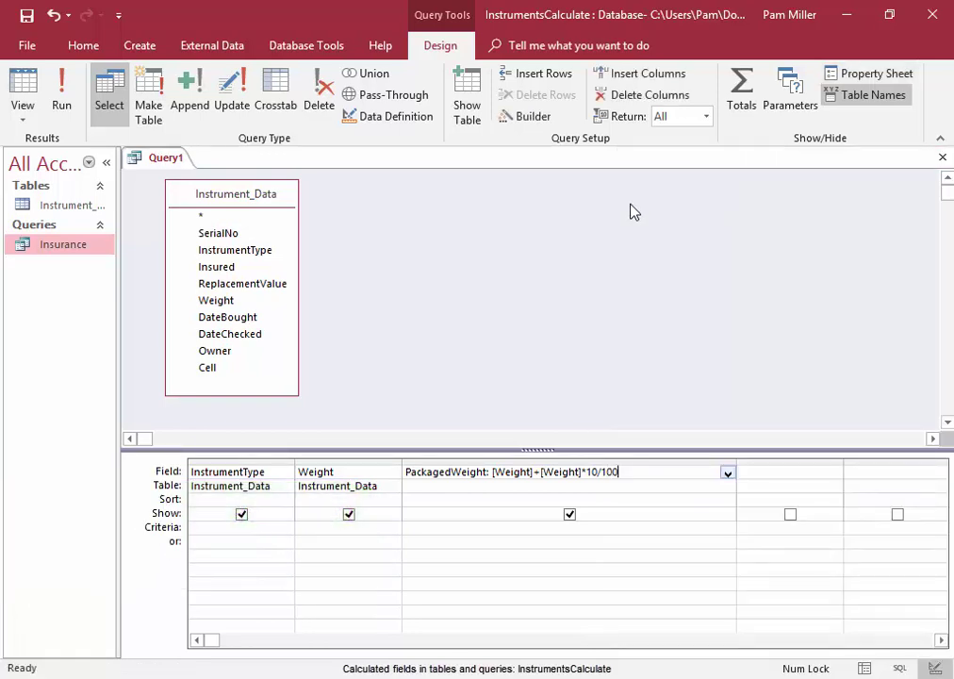
Run the query and save it as TotalWeight
{"action": "left_click", "coordinate": [64, 105]}
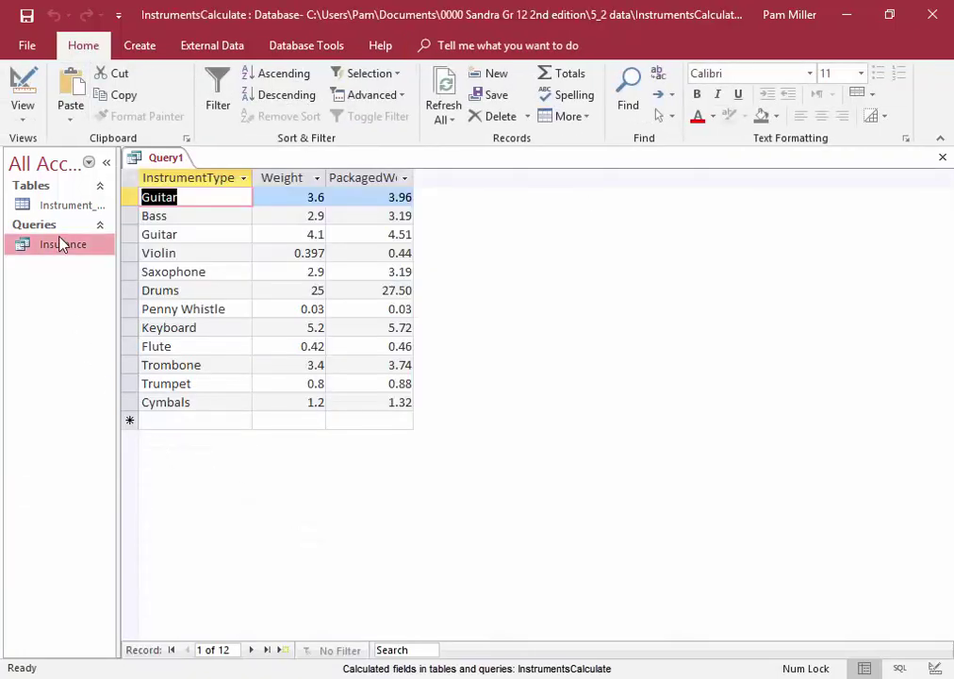
{"action": "right_click", "coordinate": [148, 162]}
{"action": "left_click", "coordinate": [166, 168]}
{"action": "type", "text": "Tot"}
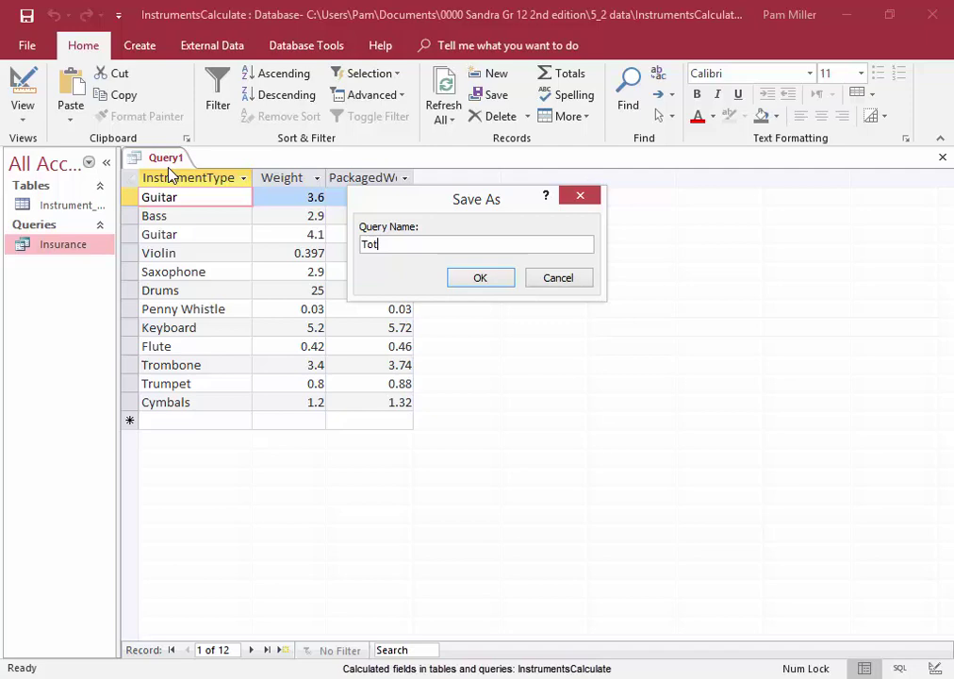
{"action": "type", "text": "alWeight"}
{"action": "left_click", "coordinate": [485, 278]}
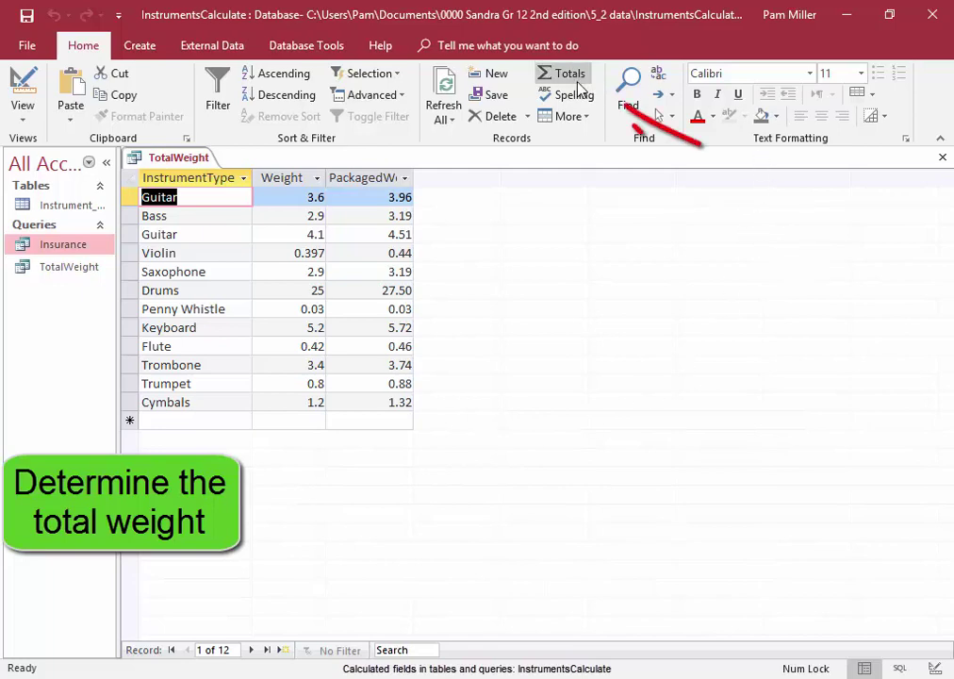
Add a totals row to the TotalWeight query showing the Sum of the PackagedWeight column
{"action": "left_click", "coordinate": [579, 86]}
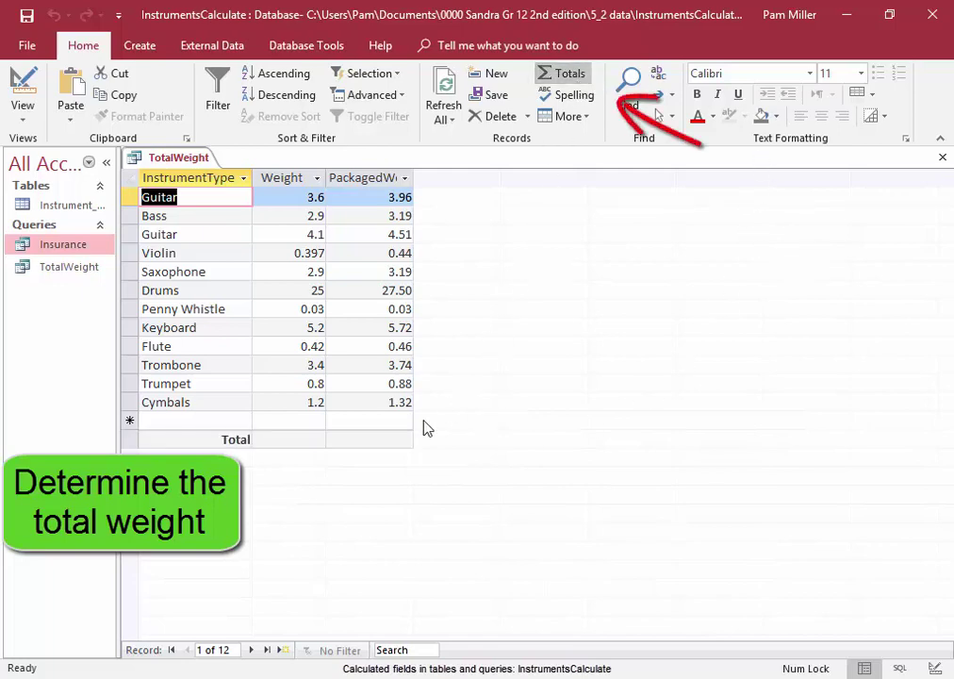
{"action": "left_click", "coordinate": [362, 441]}
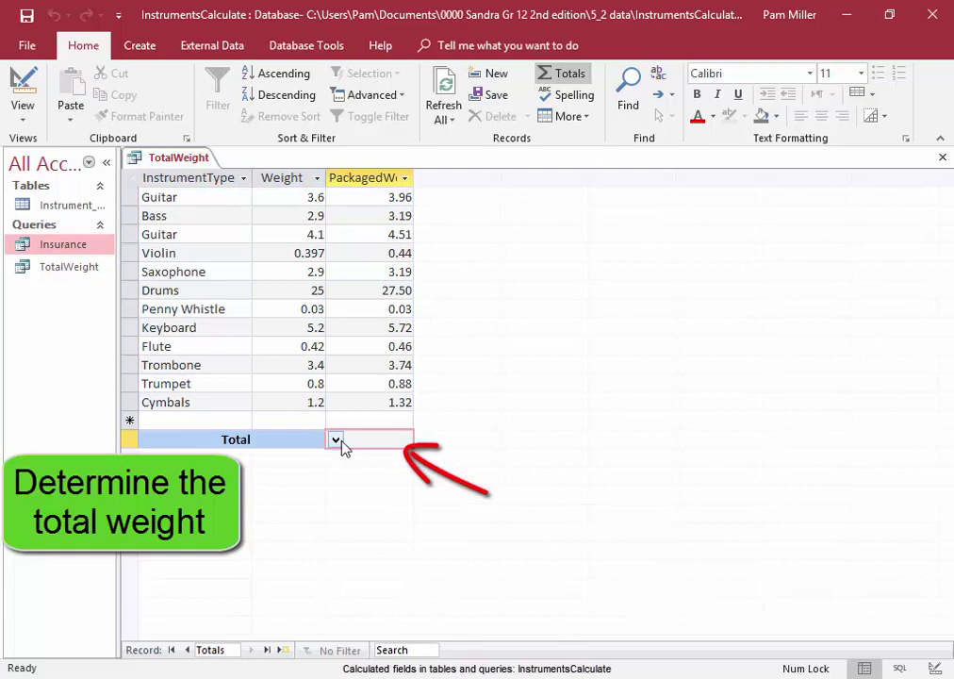
{"action": "left_click", "coordinate": [336, 441]}
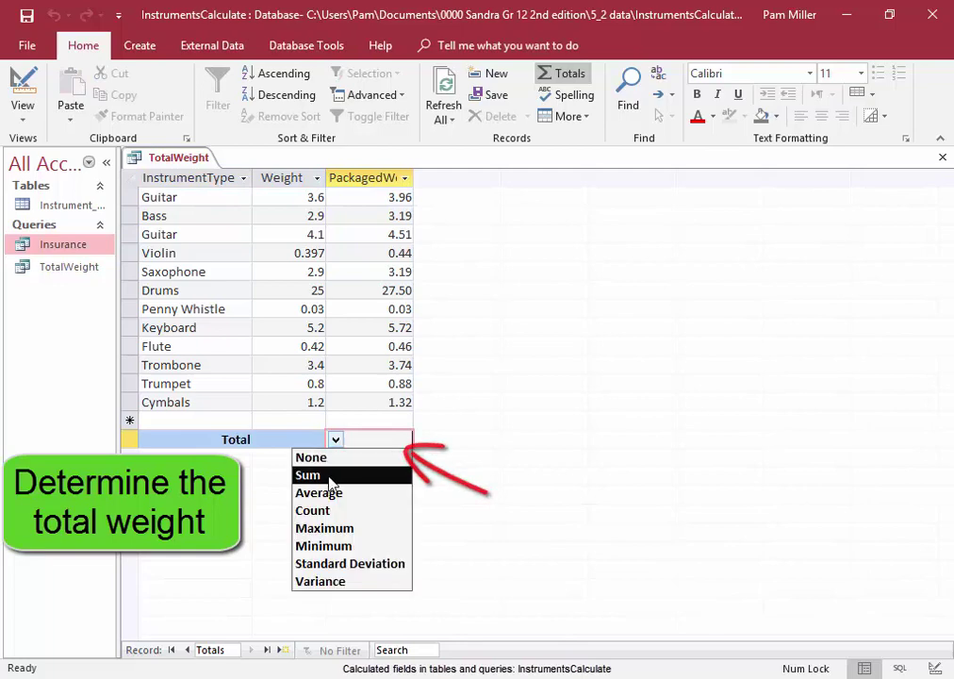
{"action": "left_click", "coordinate": [330, 475]}
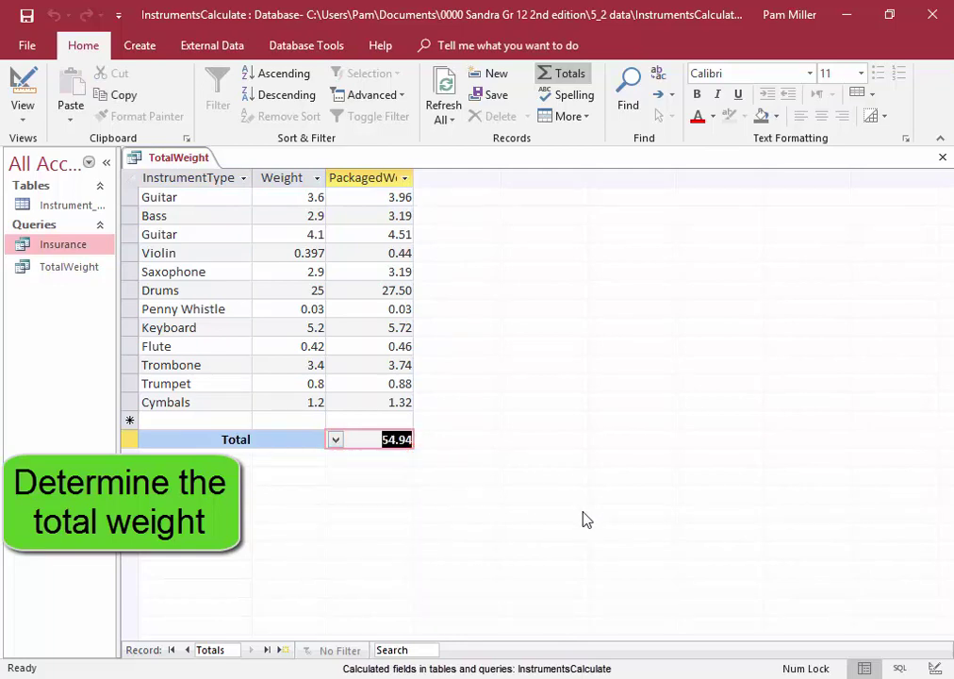